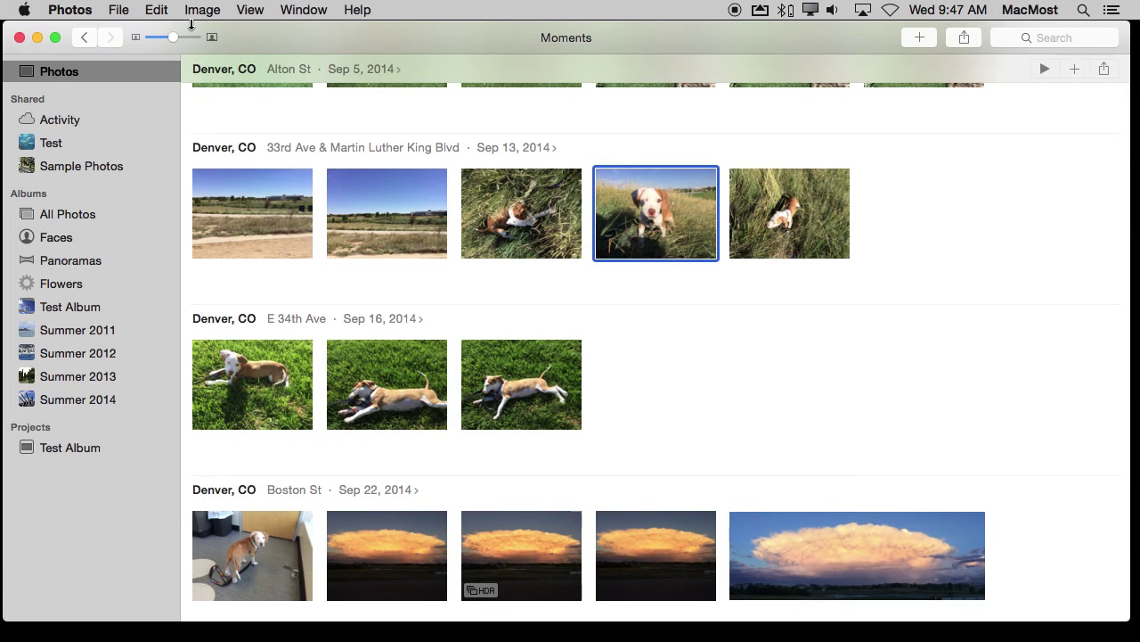
Step: Start a new smart album named 'Test' and view its condition criteria list
click(116, 9)
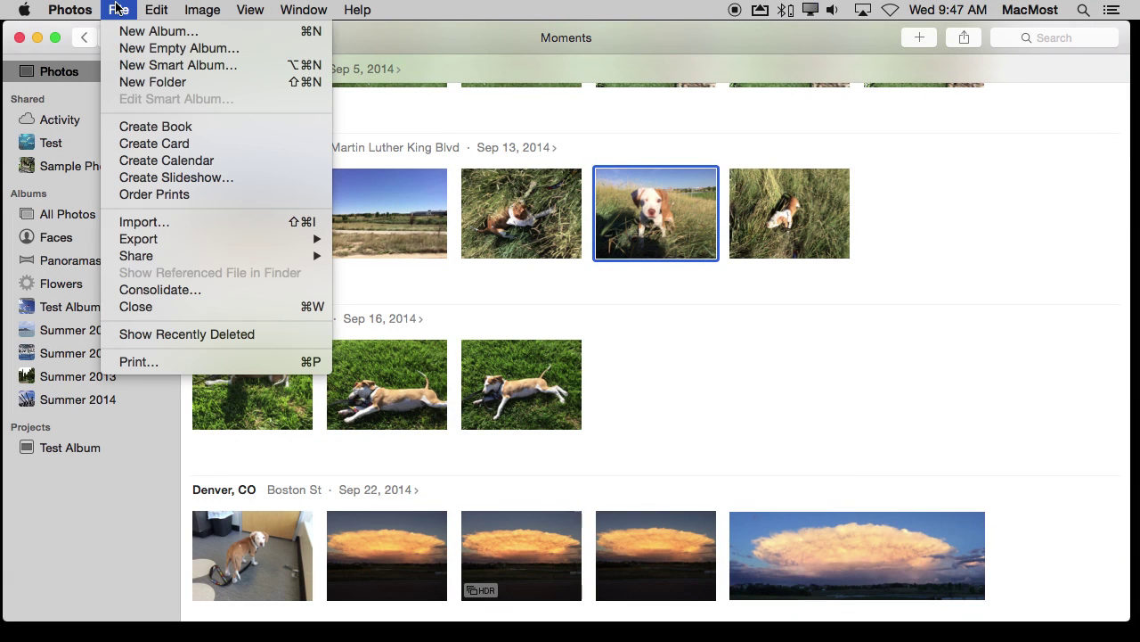
click(128, 67)
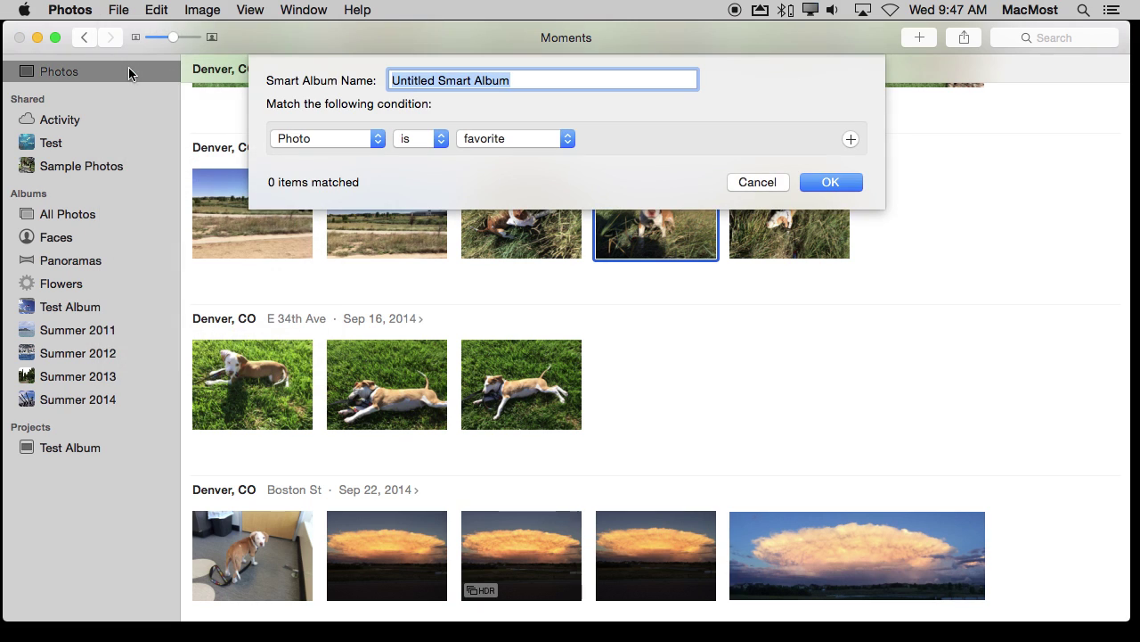
mouse_move(521, 214)
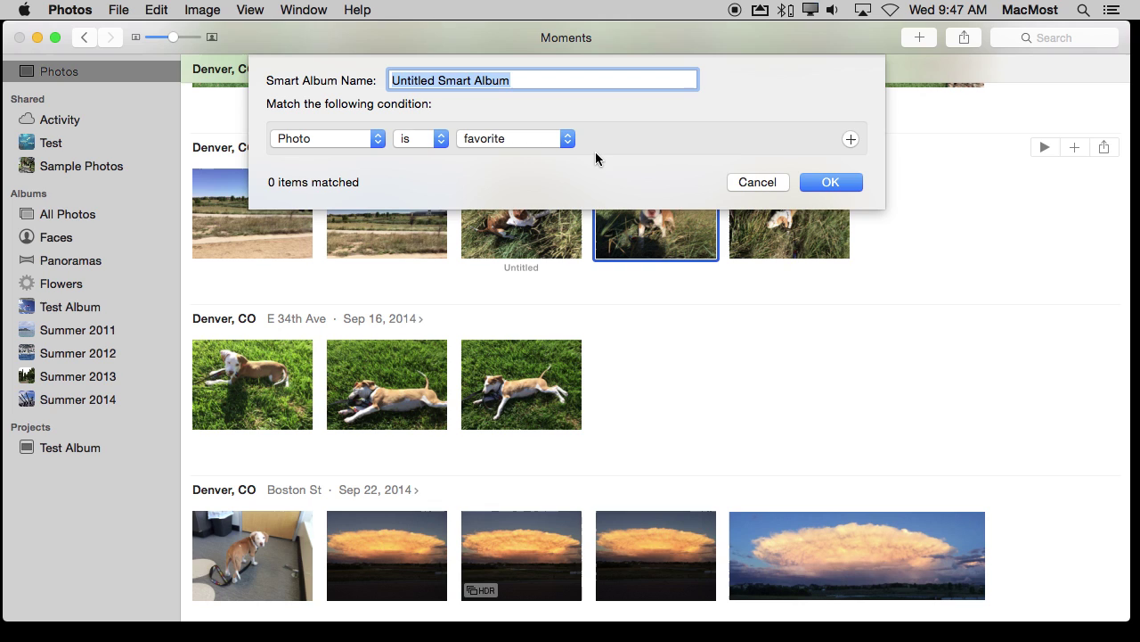
text(Test)
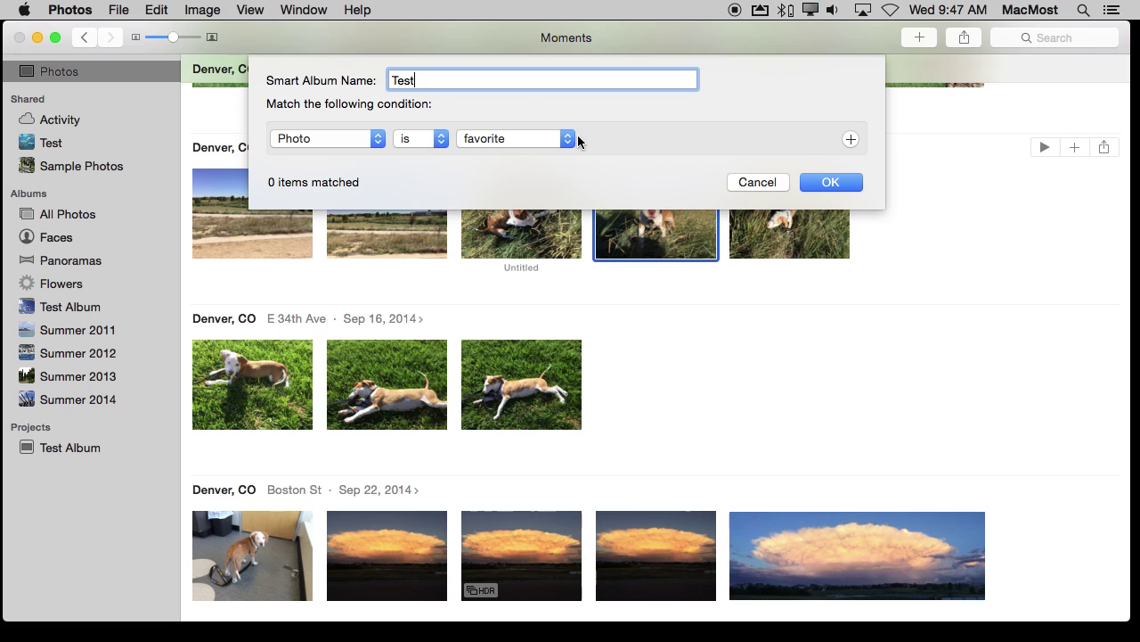
click(319, 143)
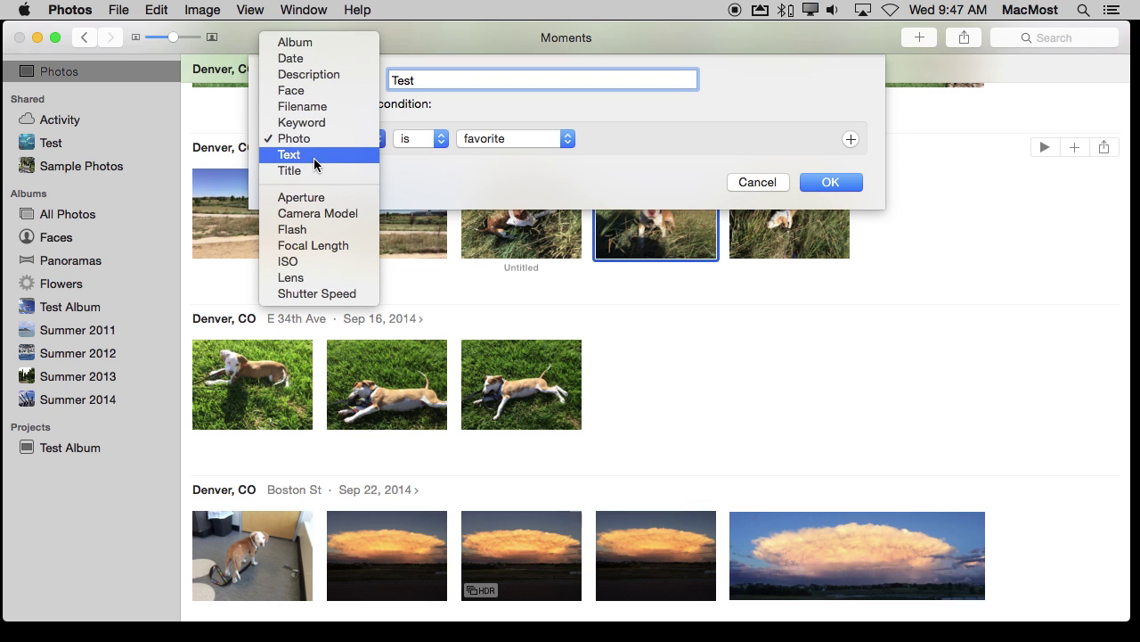
Step: Base the condition on Date and try the 'is', 'is in the last' and 'is in the range' comparisons
click(308, 58)
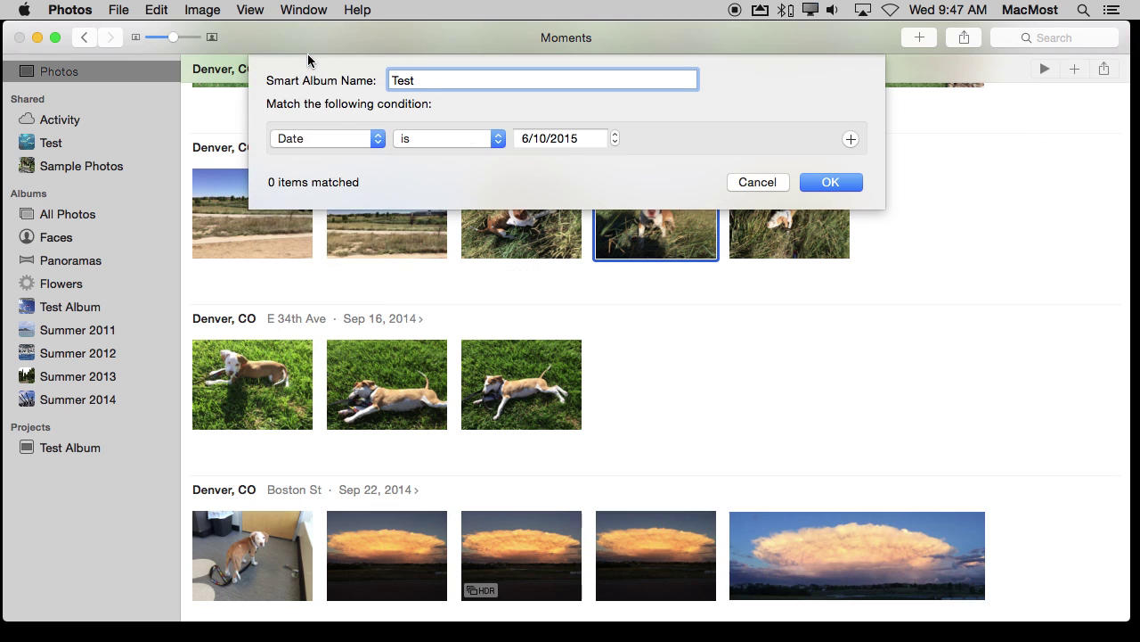
click(421, 142)
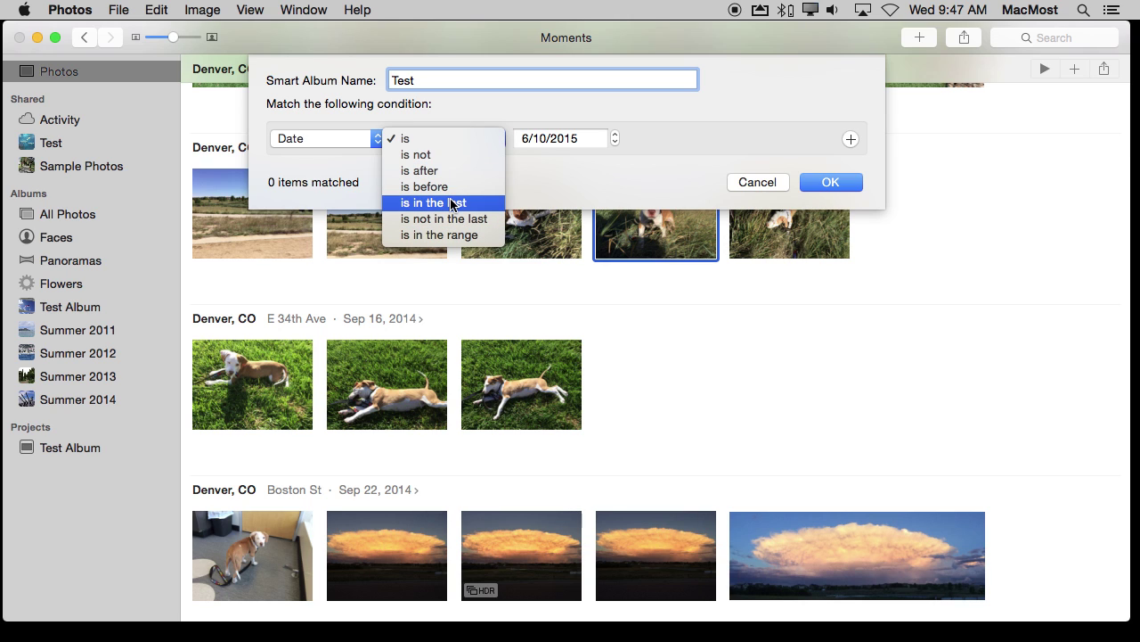
click(454, 204)
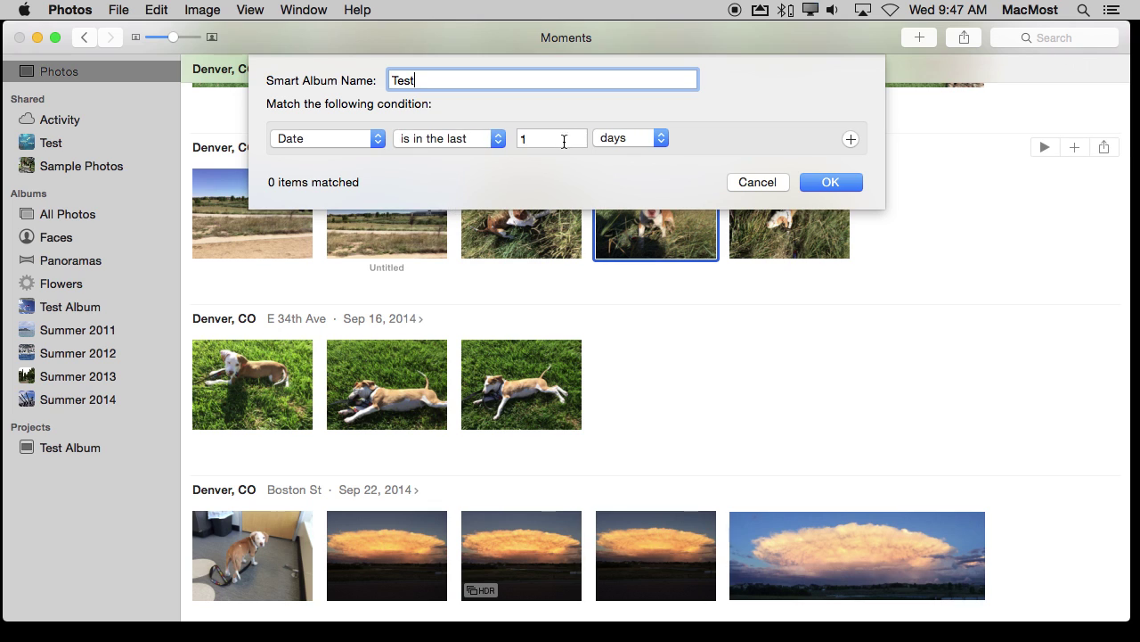
click(625, 142)
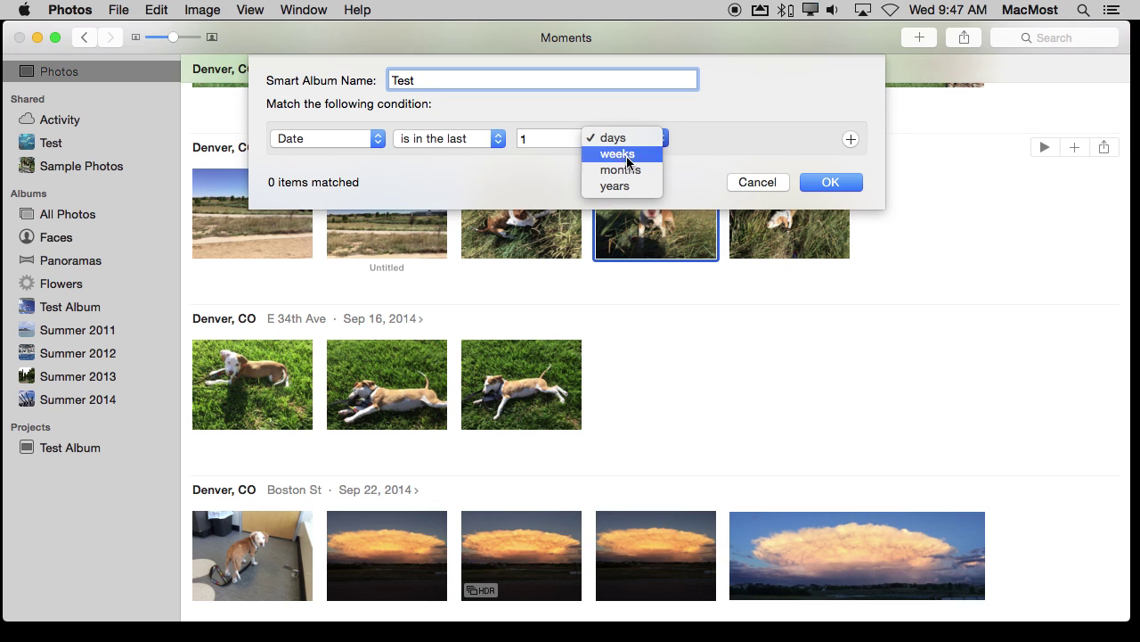
click(567, 102)
click(464, 140)
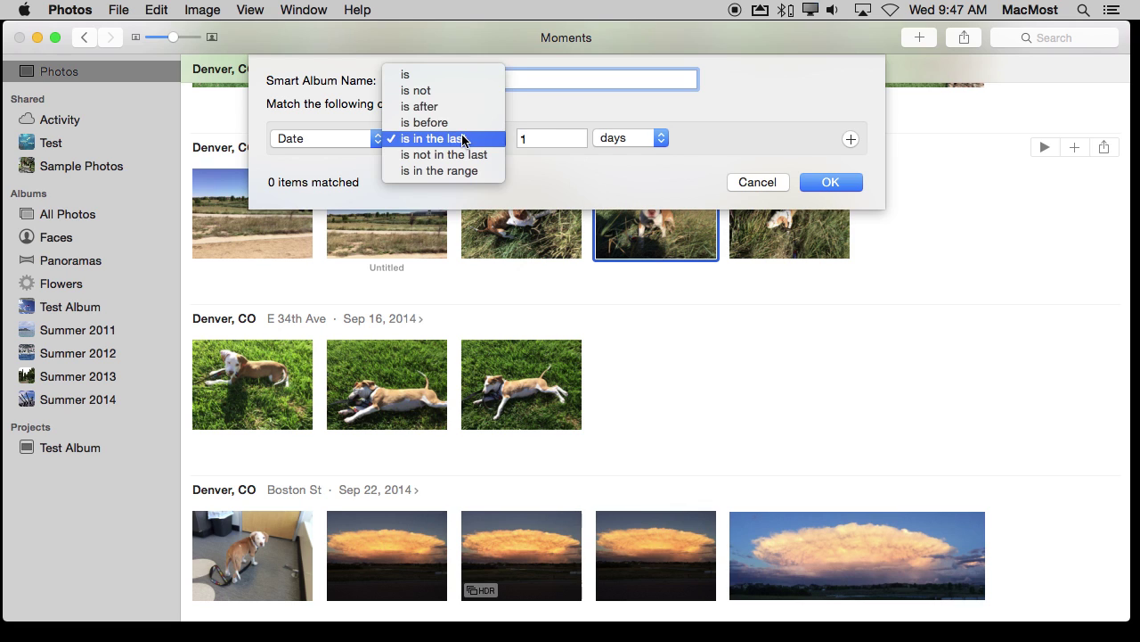
click(449, 77)
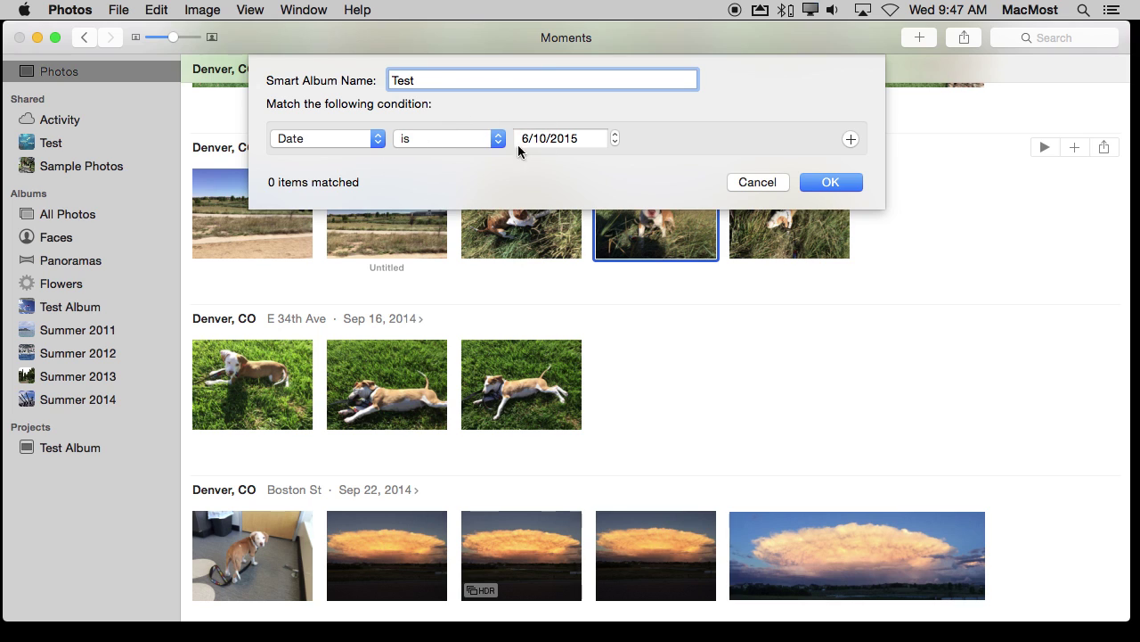
click(564, 139)
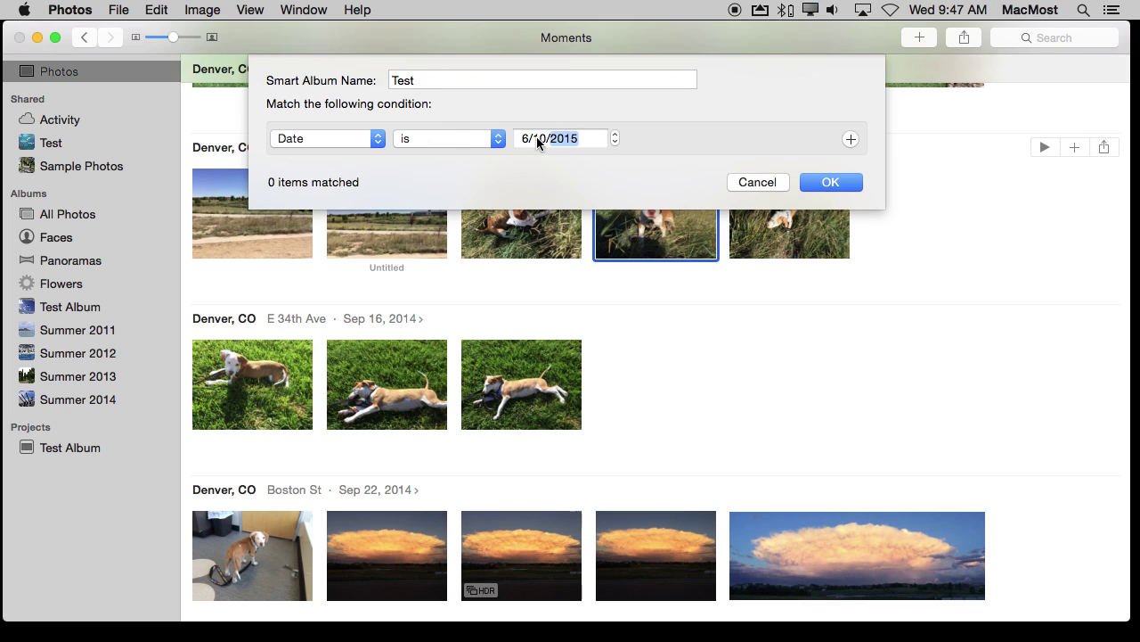
click(526, 138)
click(489, 139)
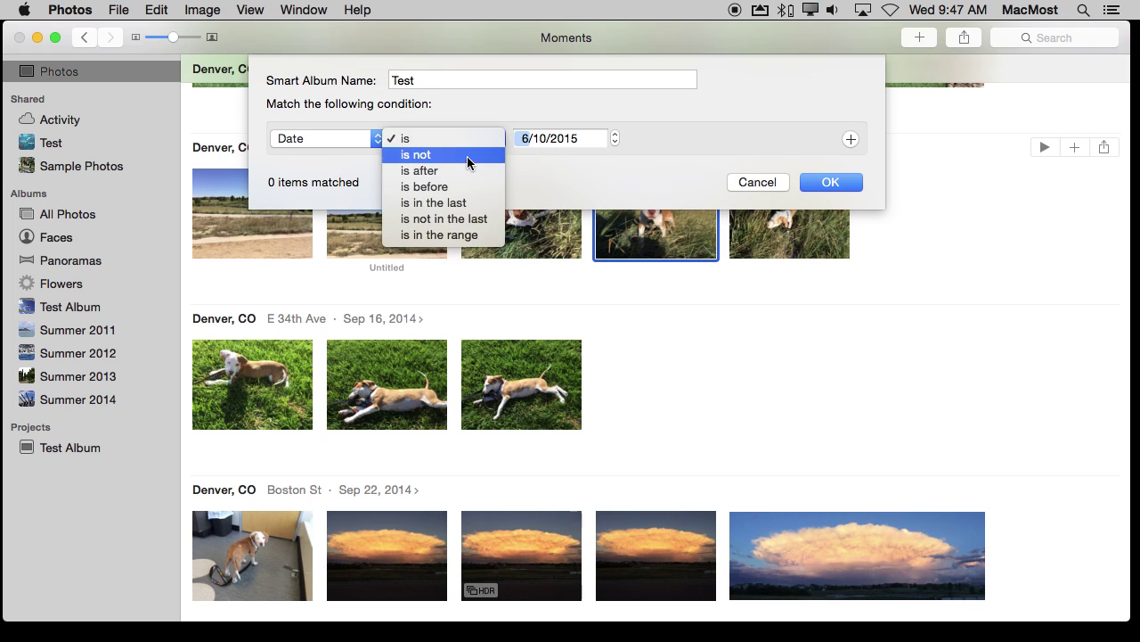
click(460, 236)
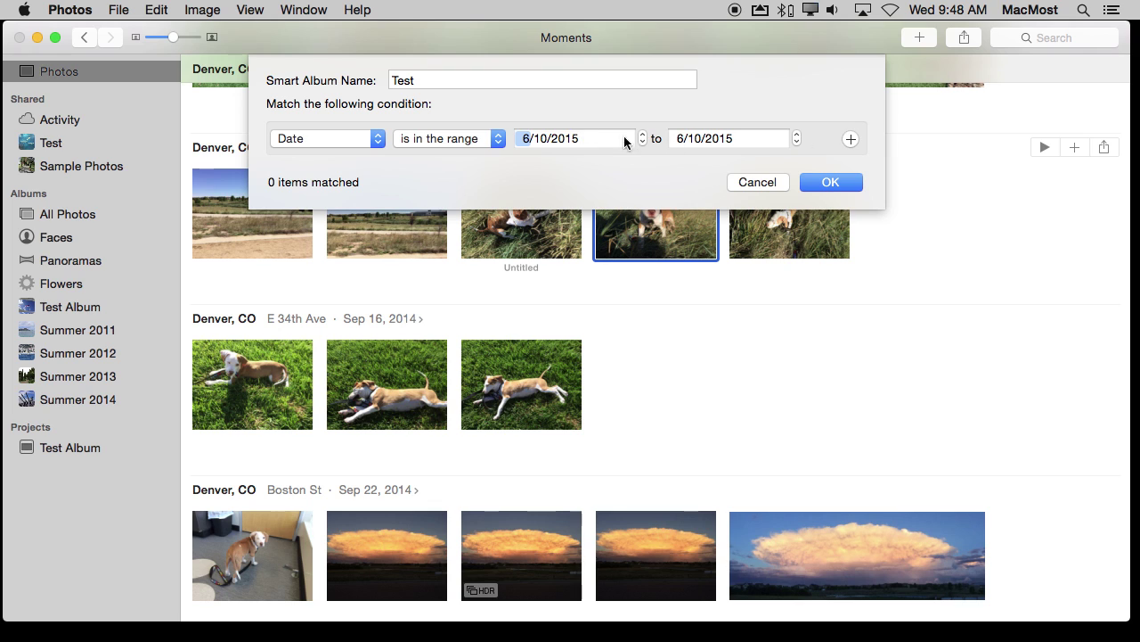
Step: Switch the criterion to Description, view its text options, then change it to Aperture
click(309, 141)
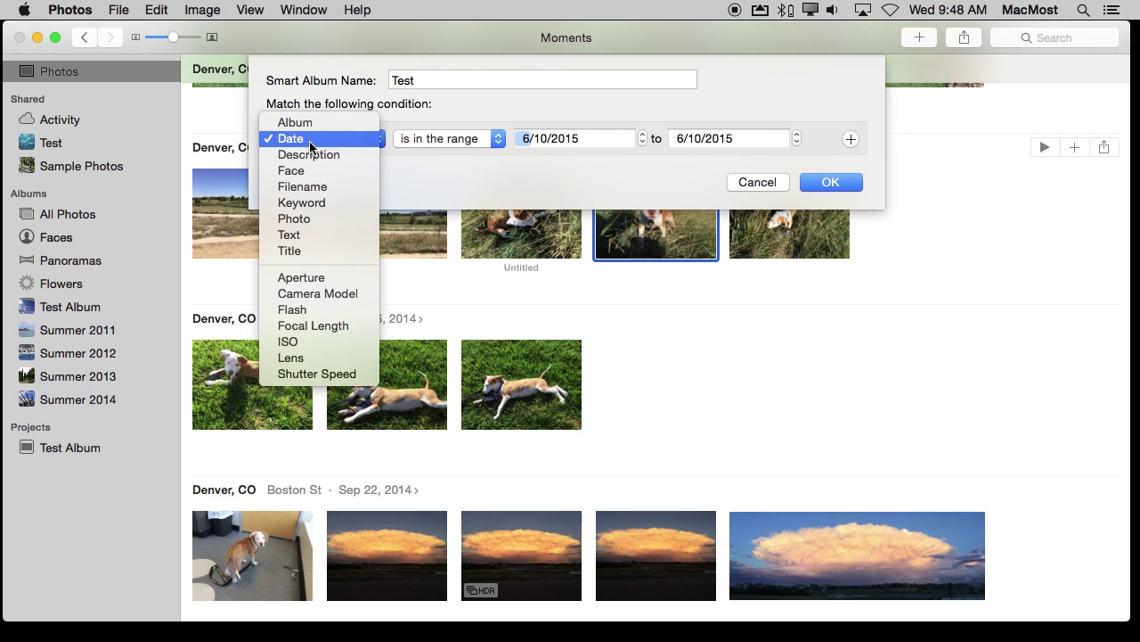
click(309, 154)
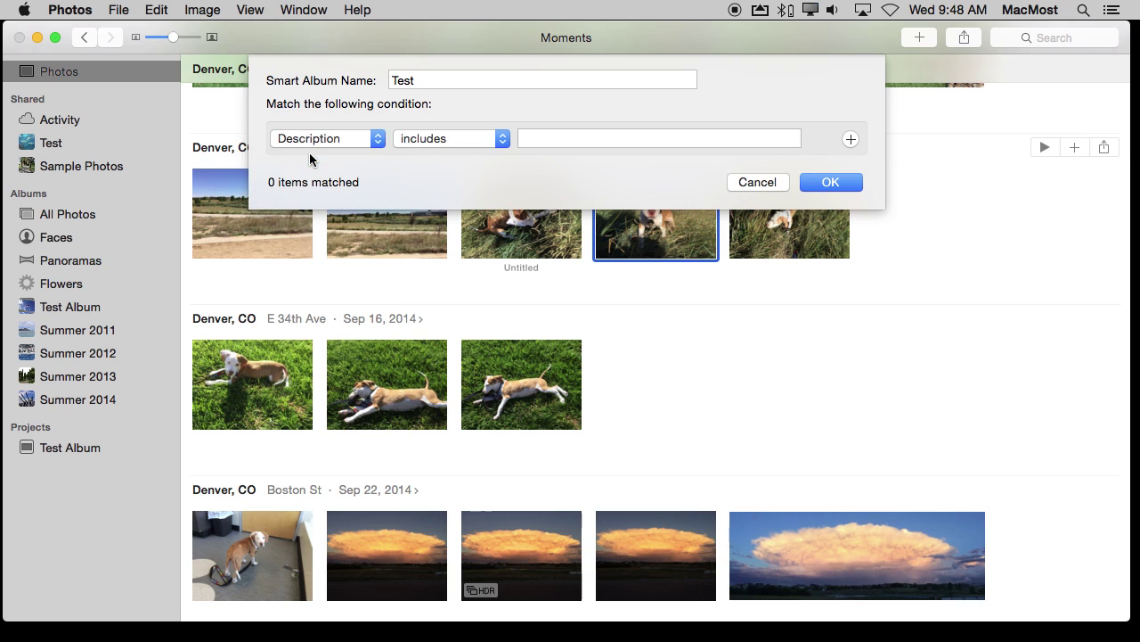
click(455, 143)
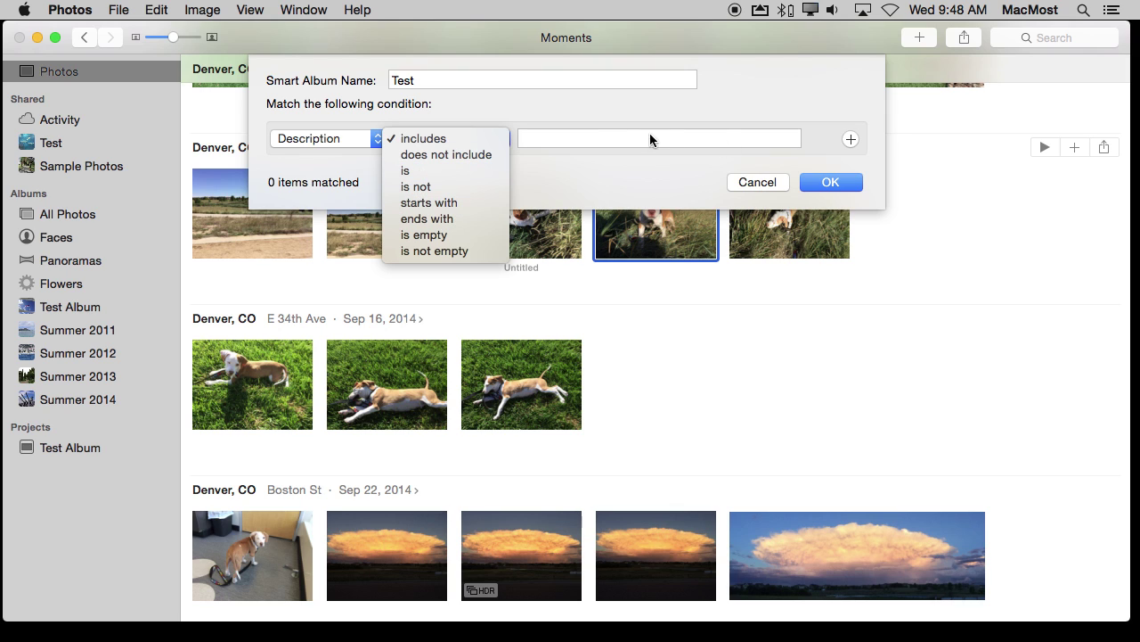
click(329, 149)
click(326, 140)
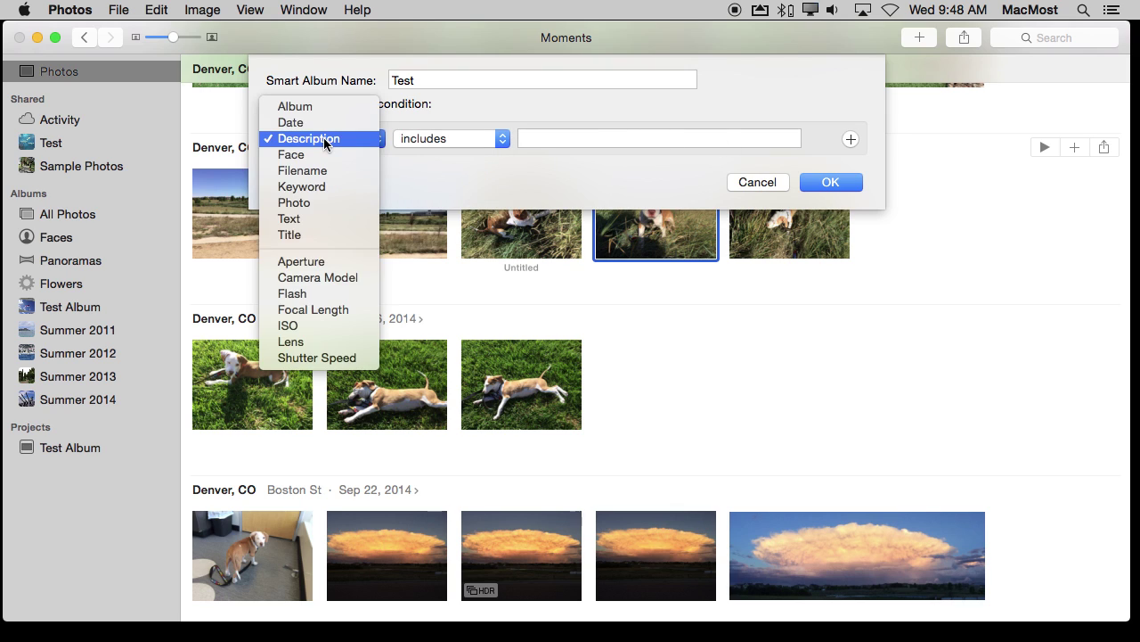
click(314, 262)
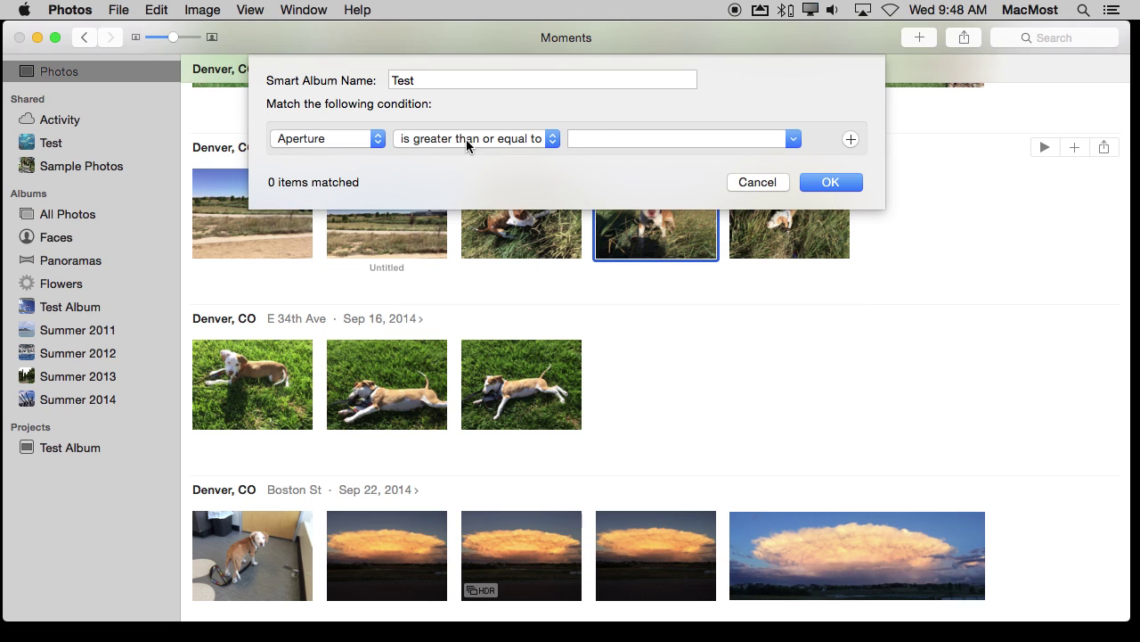
Step: Keep Aperture 'is greater than or equal to' and browse the library's f-stop values
click(466, 139)
click(677, 113)
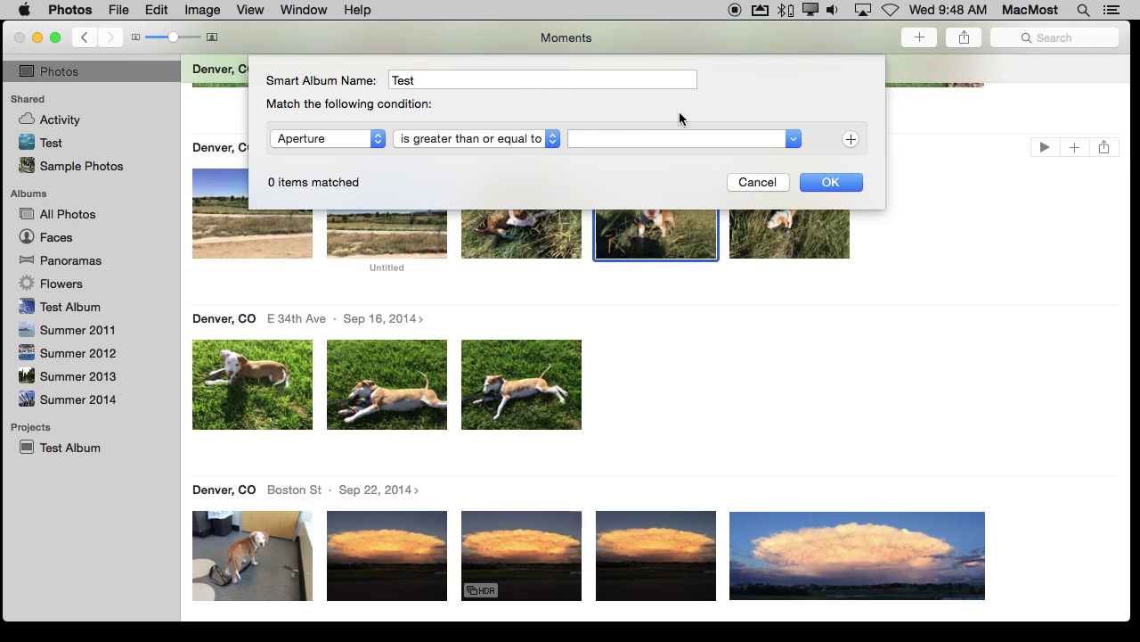
click(791, 139)
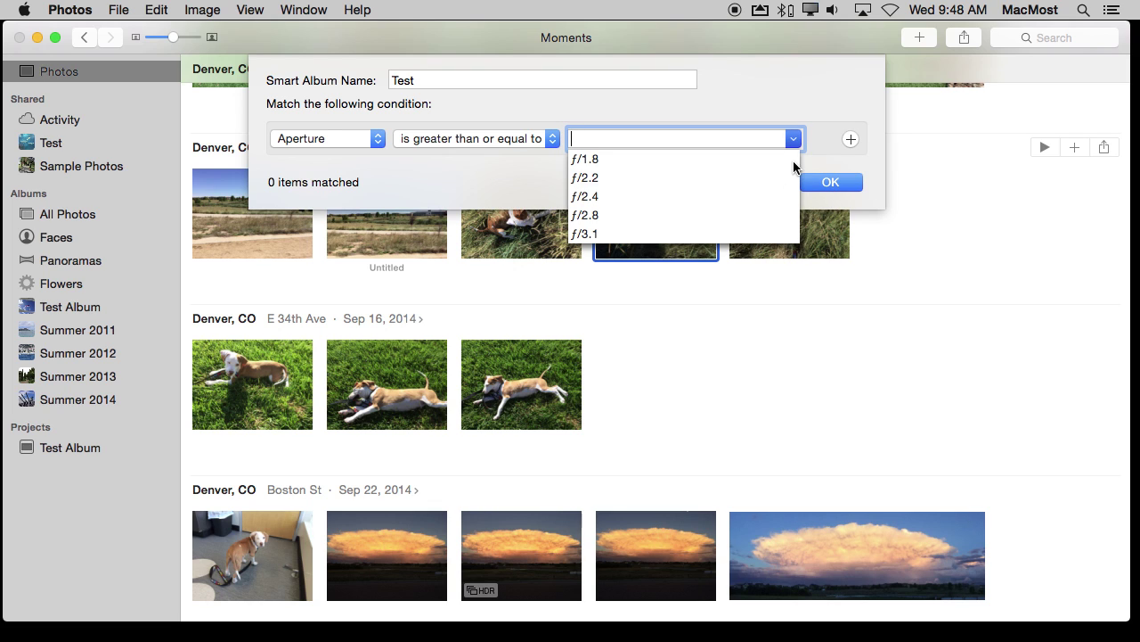
scroll(722, 207, down, 1)
scroll(722, 207, down, 2)
scroll(722, 207, down, 2)
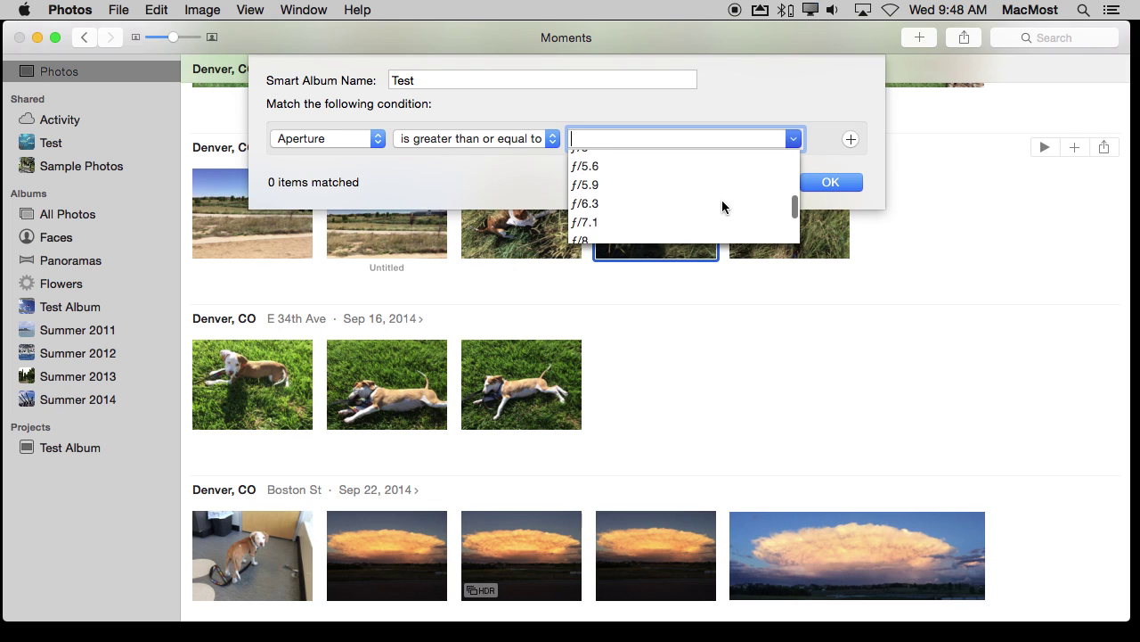
scroll(722, 205, down, 1)
scroll(722, 205, down, 2)
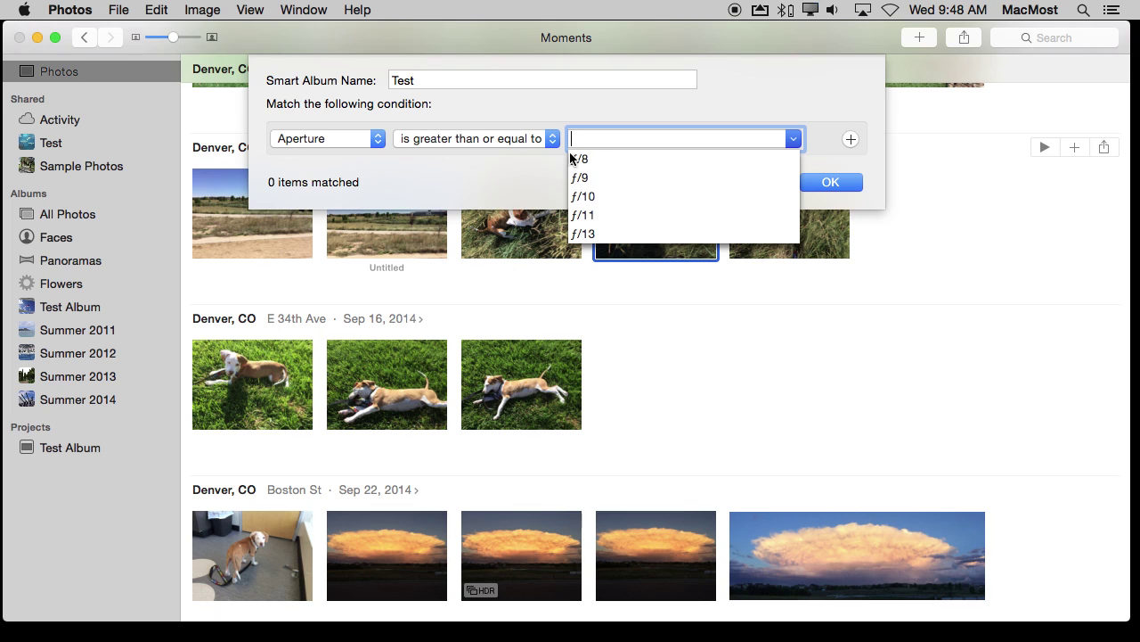
click(339, 145)
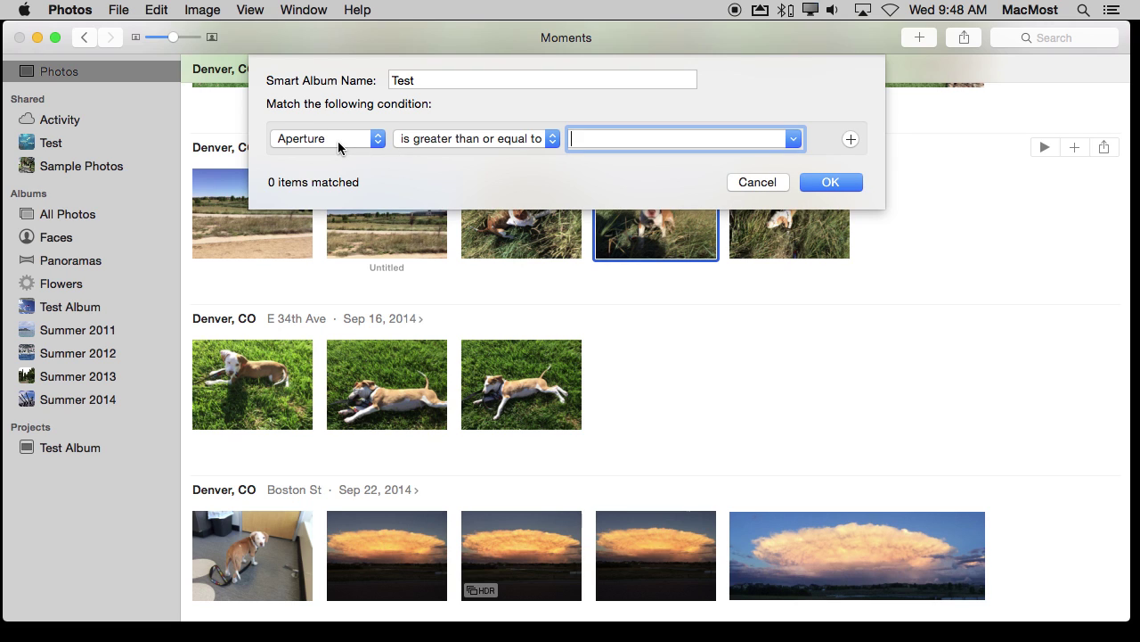
Step: Change the criterion to Camera Model and view the list of camera models
click(339, 143)
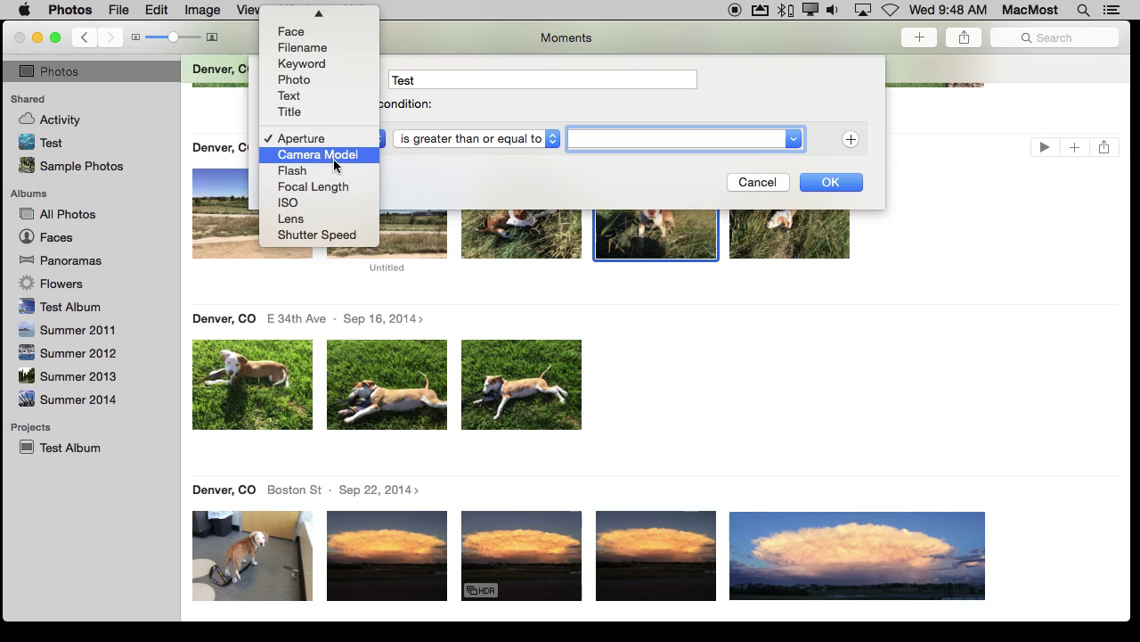
click(334, 155)
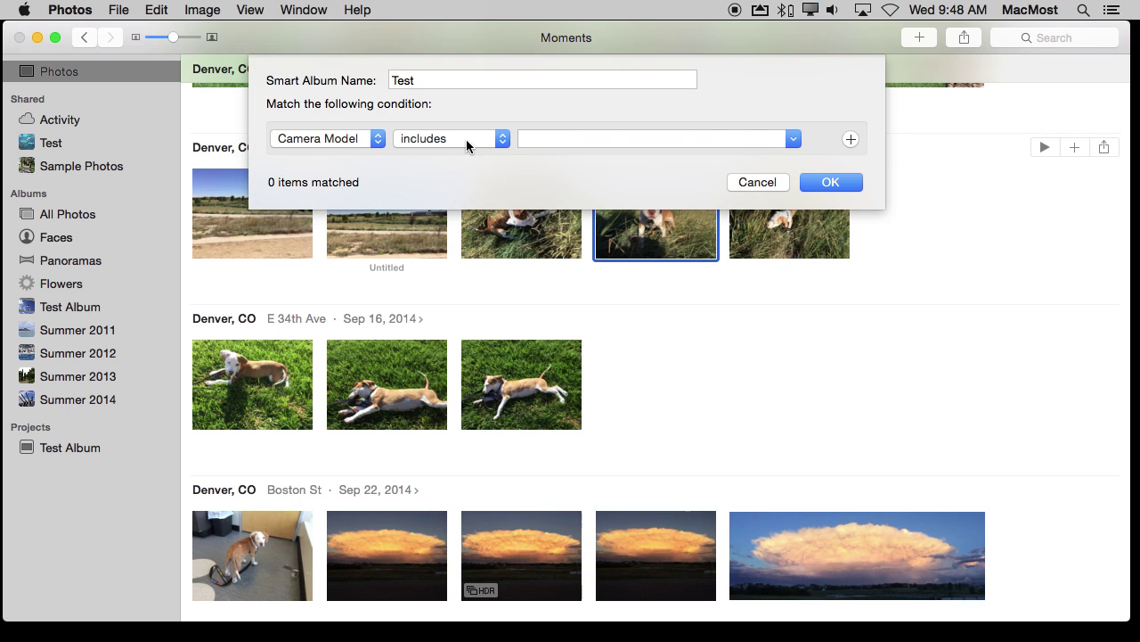
click(791, 144)
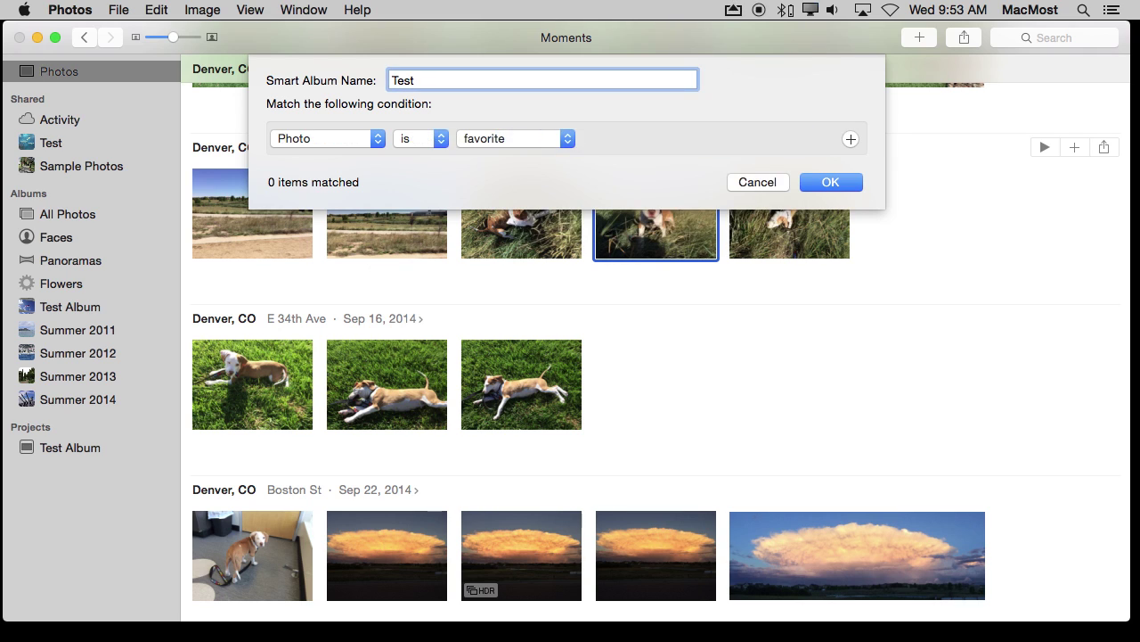
Step: Set the condition to Date is in the last 9 months and save the Test smart album
click(343, 143)
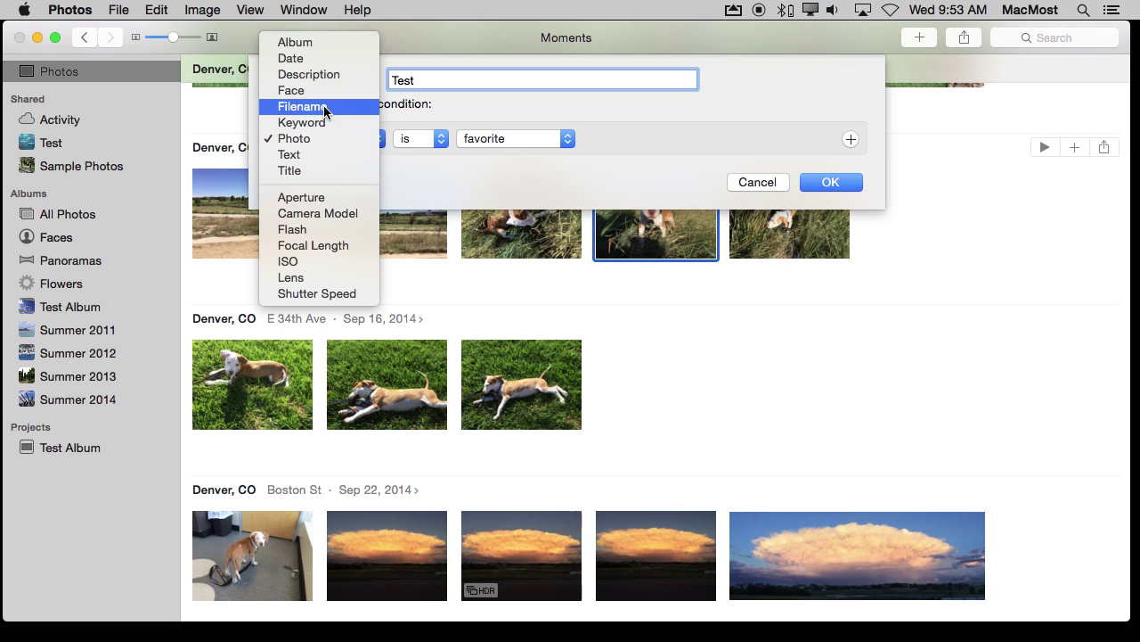
click(299, 58)
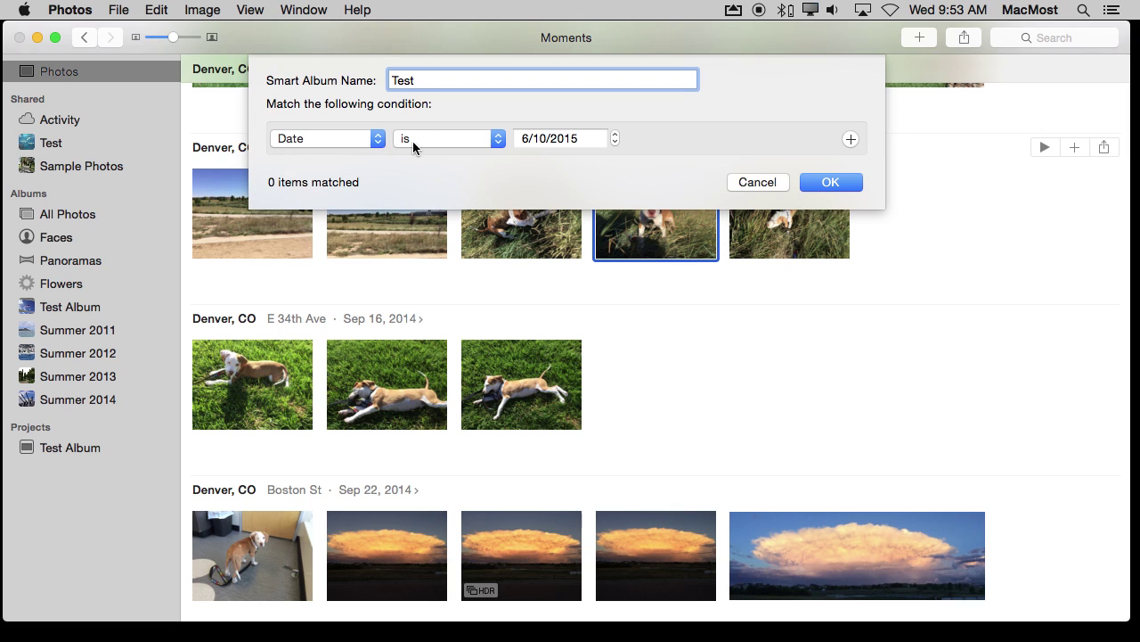
click(494, 135)
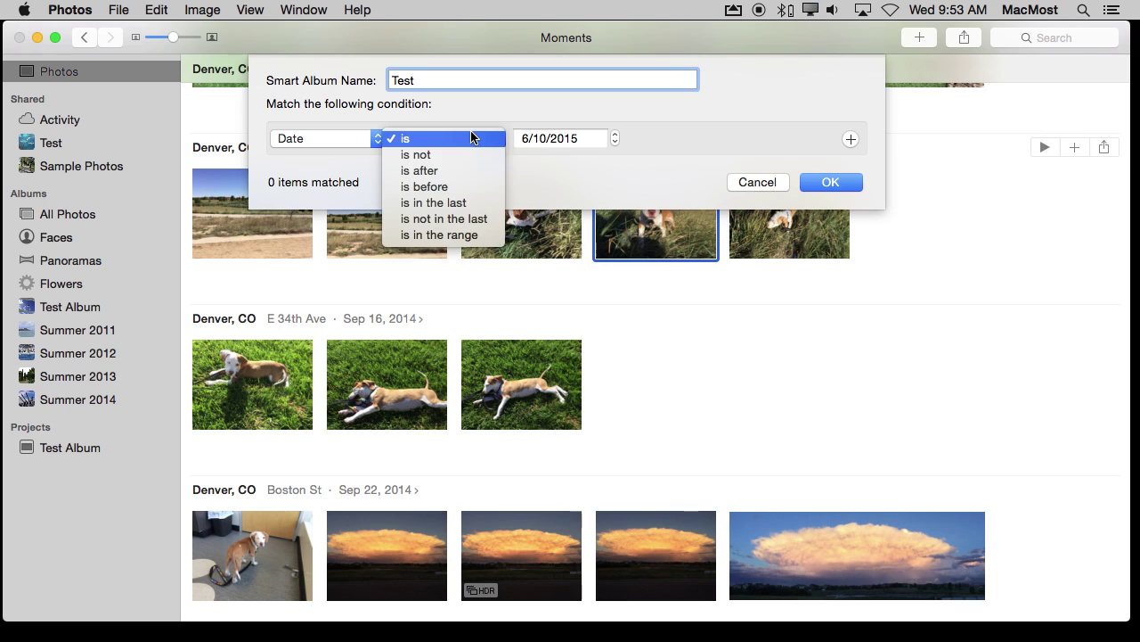
click(461, 201)
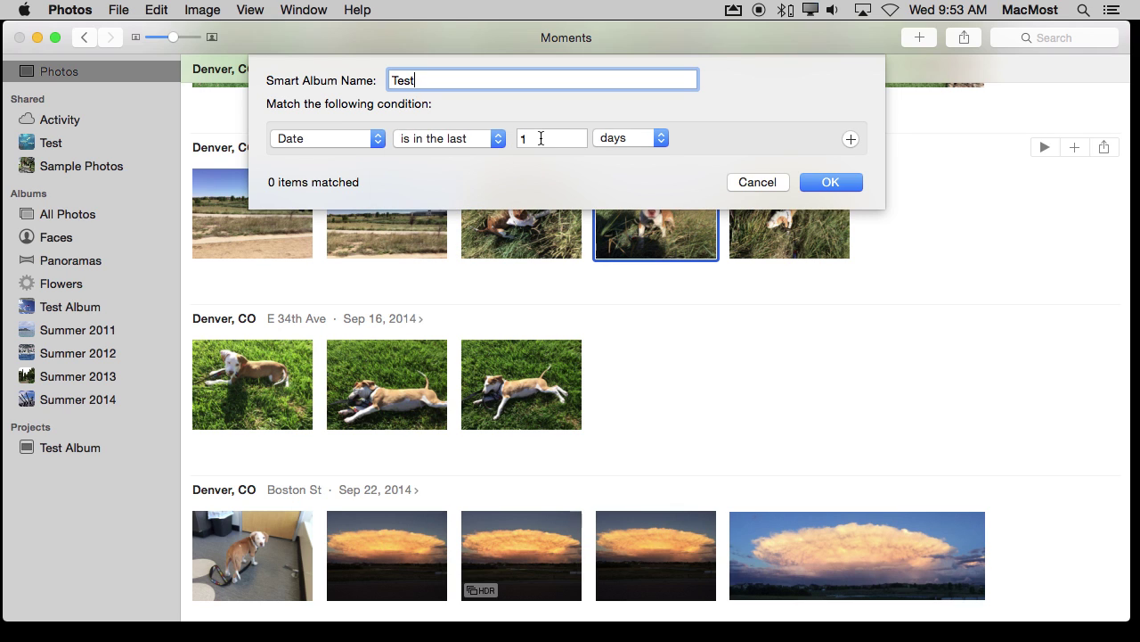
click(512, 134)
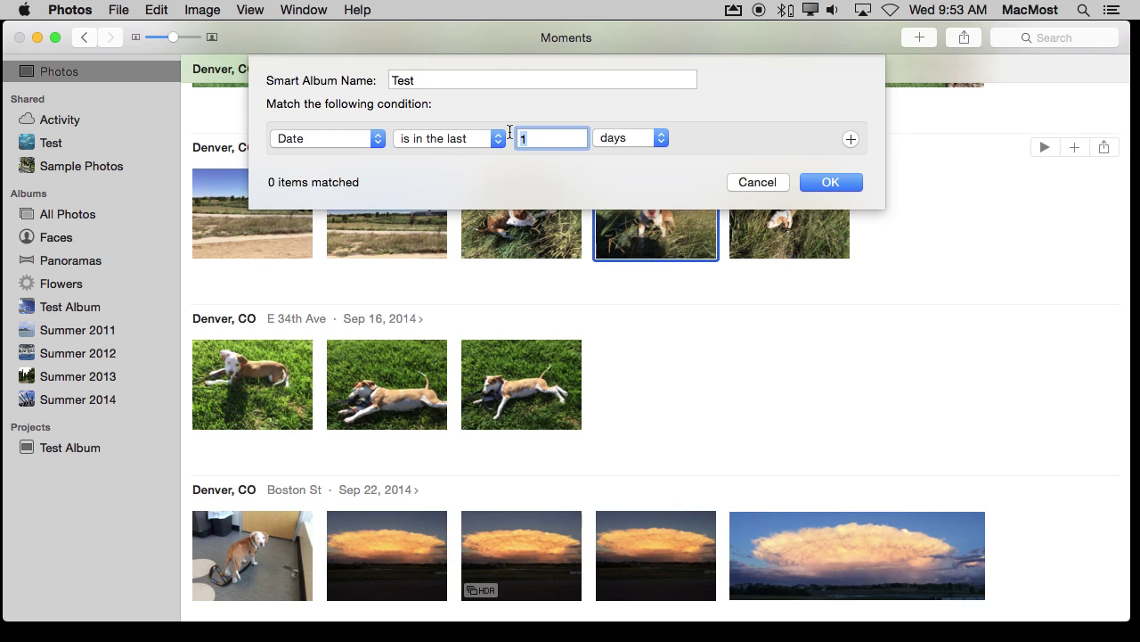
text(30)
click(623, 140)
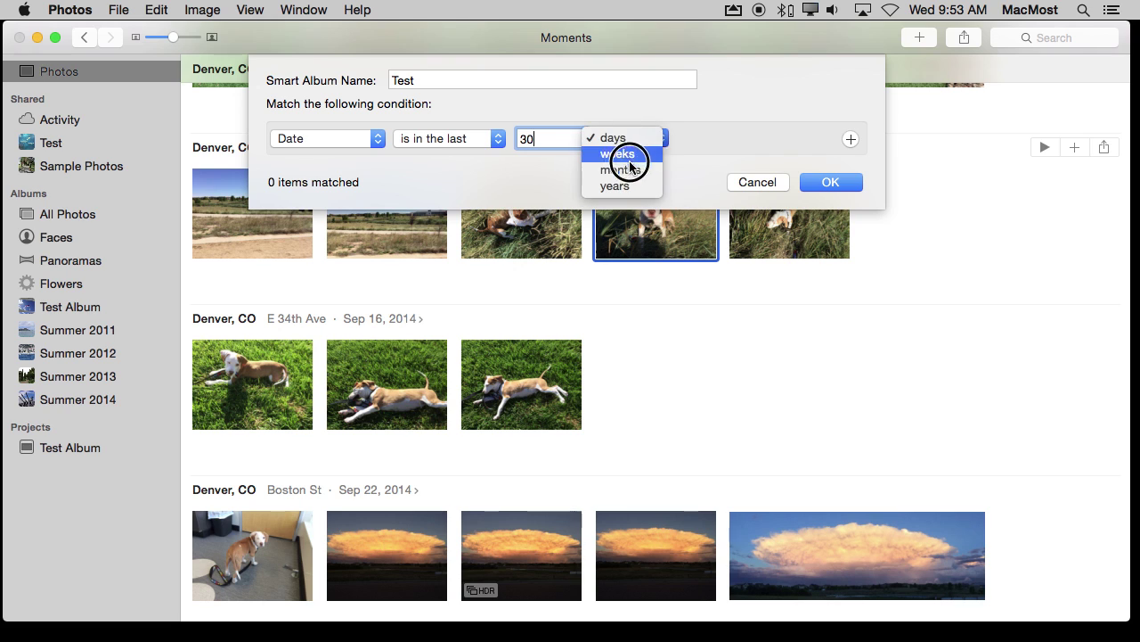
click(623, 165)
drag(534, 143, 510, 138)
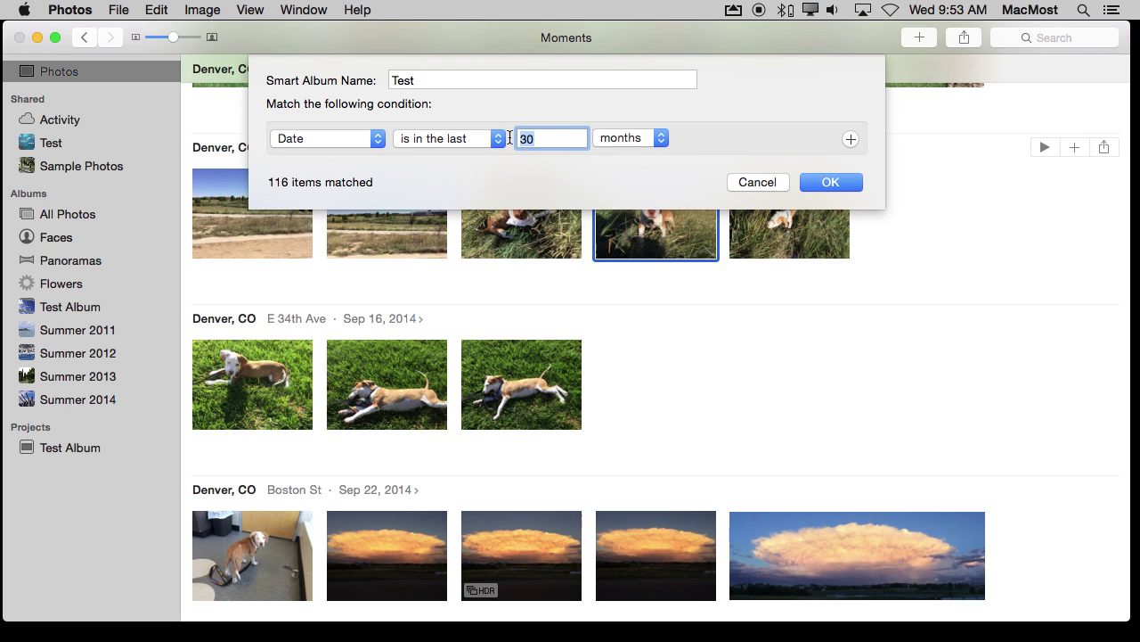
text(9)
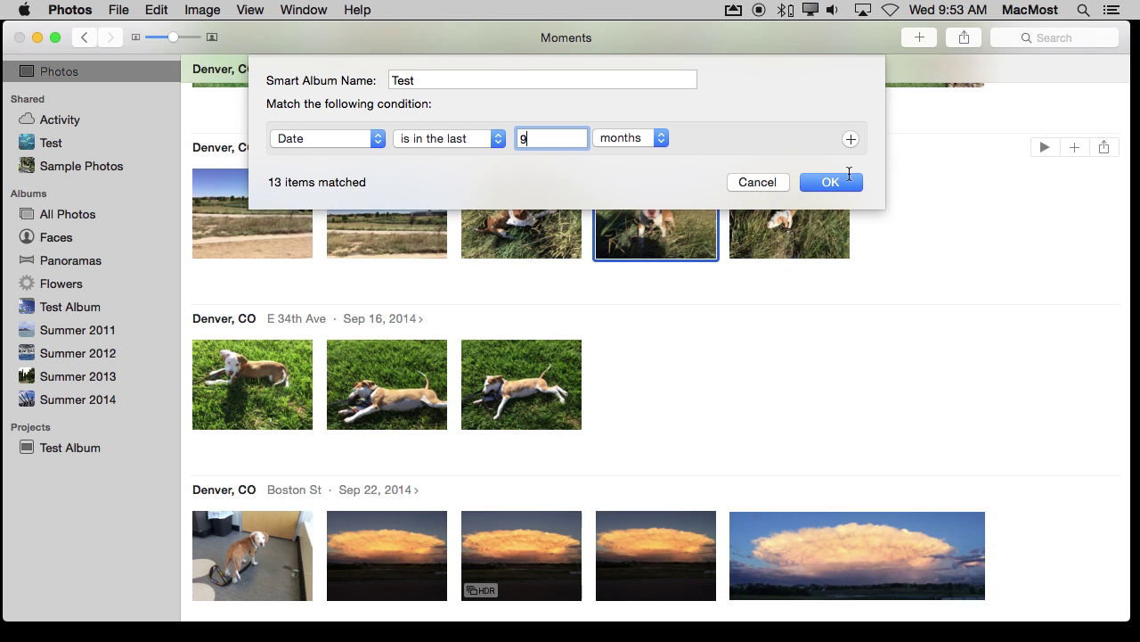
click(831, 182)
mouse_move(790, 213)
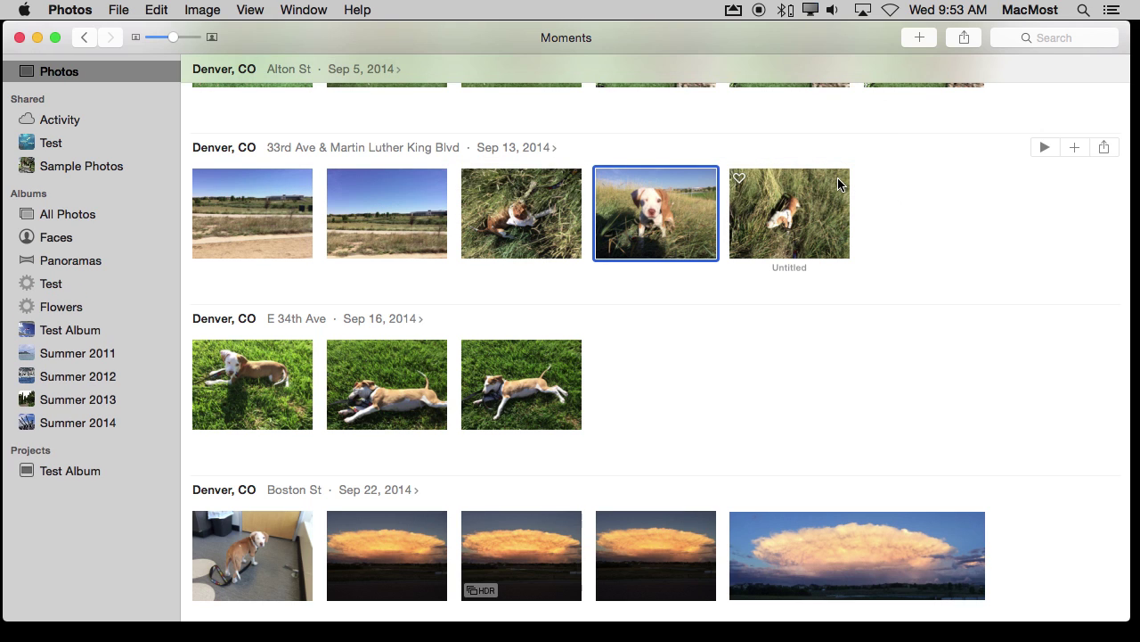
Step: Open the Test smart album to see its 13 photos from September 13–22, 2014
click(23, 287)
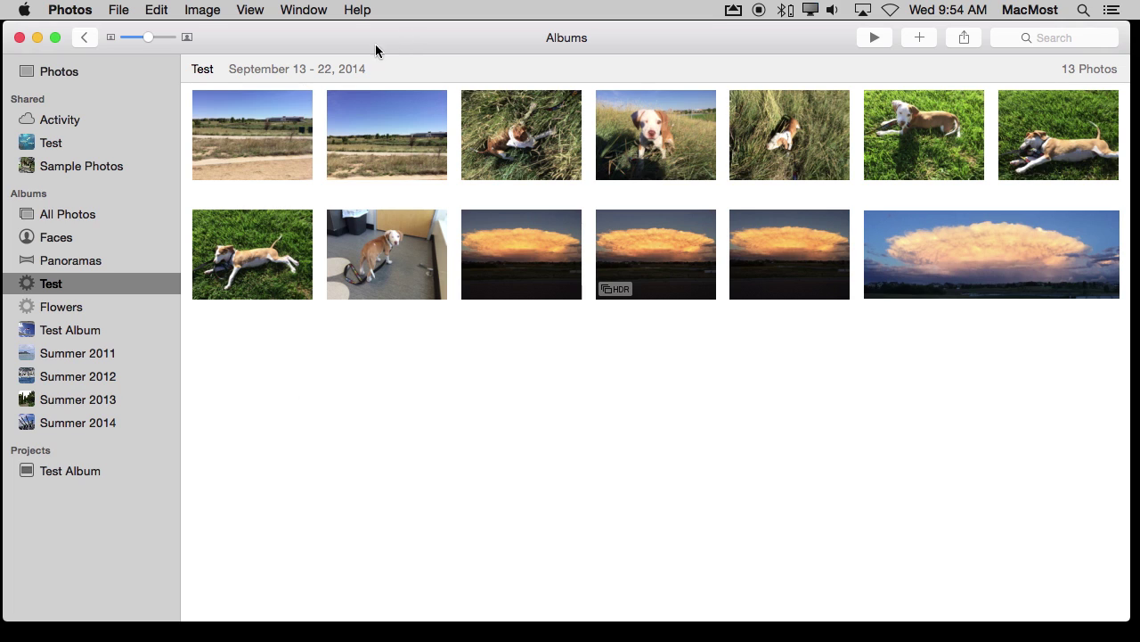
Step: Edit the Test smart album and change its date period to the last 12 months
right_click(56, 287)
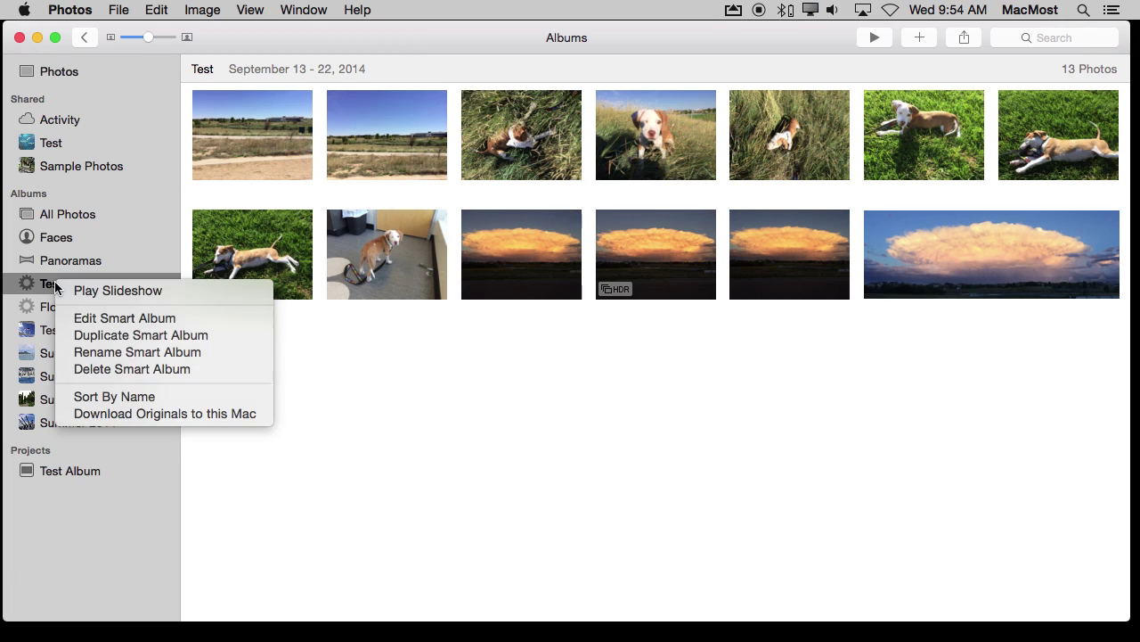
click(104, 319)
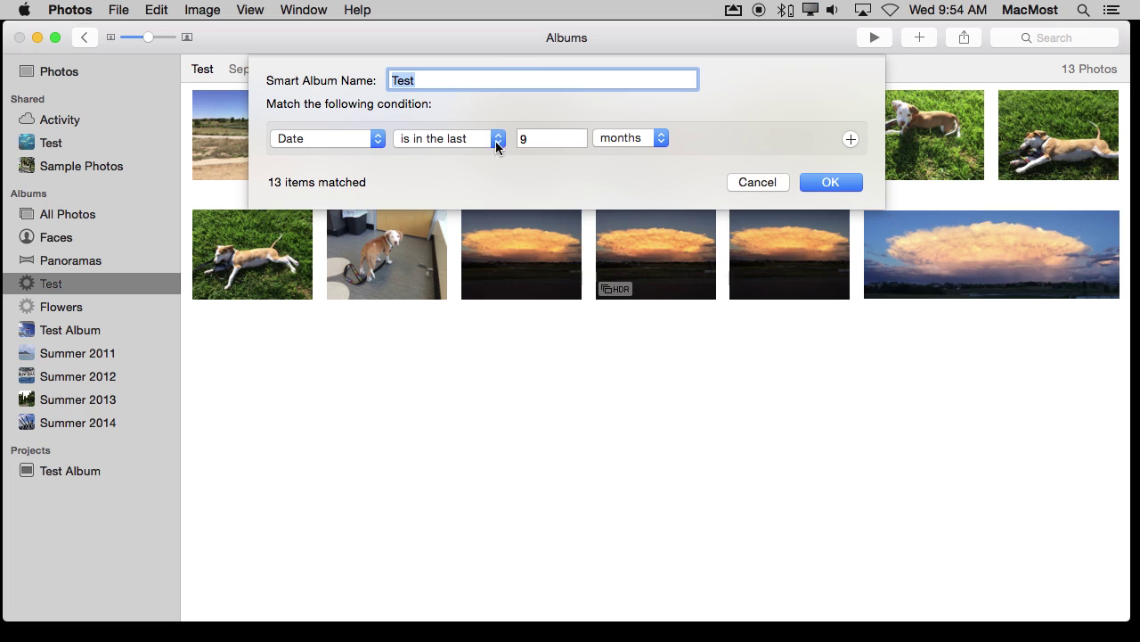
key(Tab)
text(12)
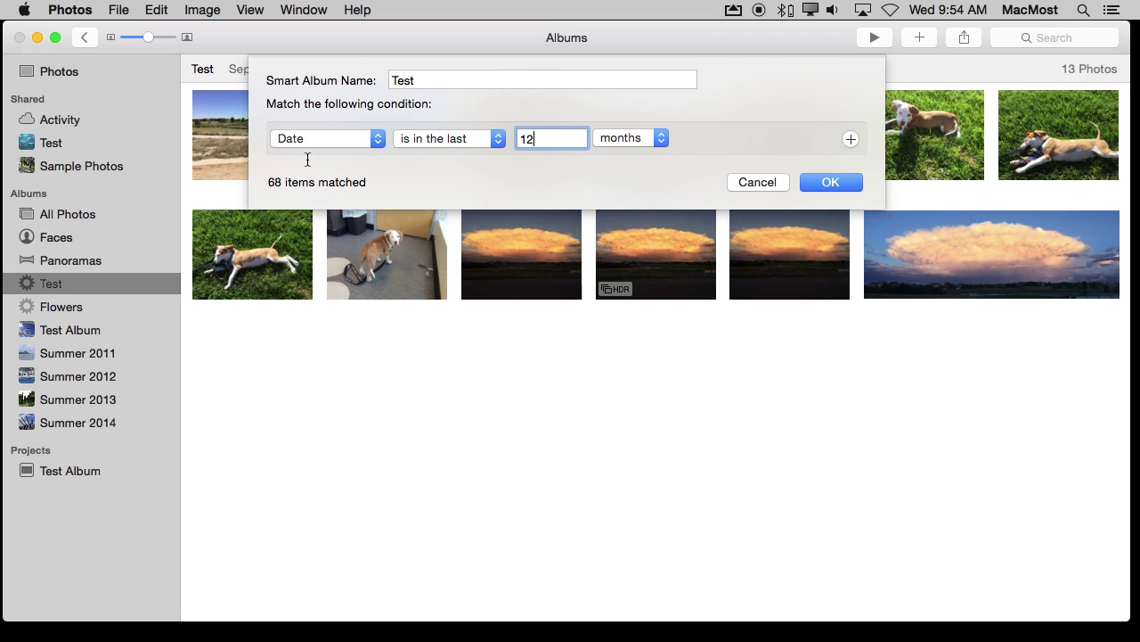
drag(546, 141, 488, 134)
Step: Add a Camera Model includes Canon EOS REBEL T3i condition and save the album
click(851, 140)
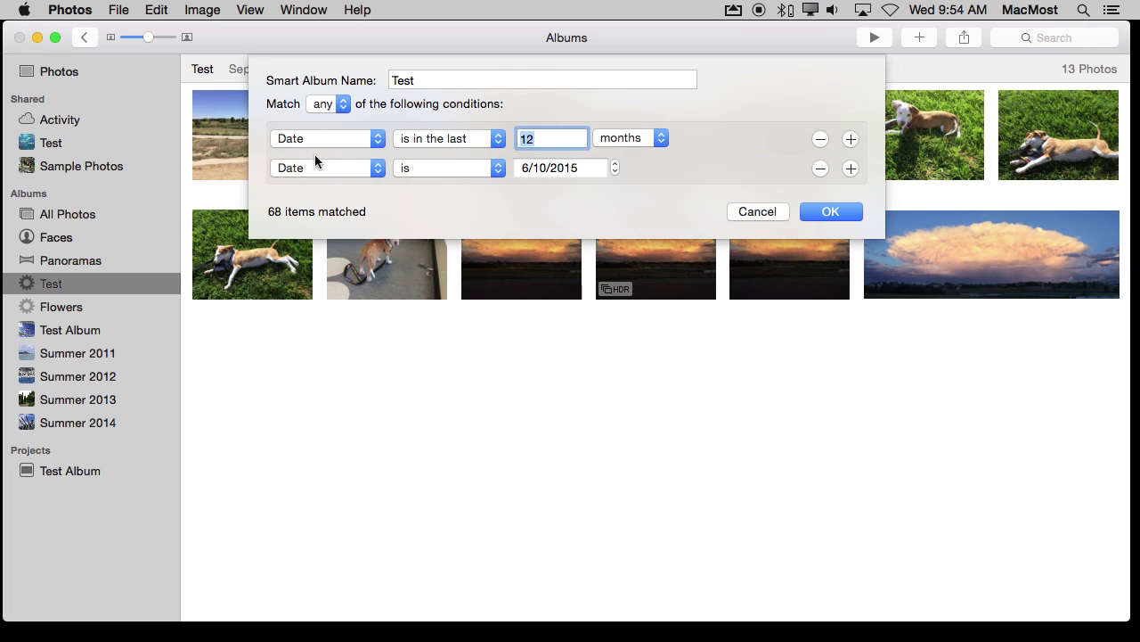
click(348, 169)
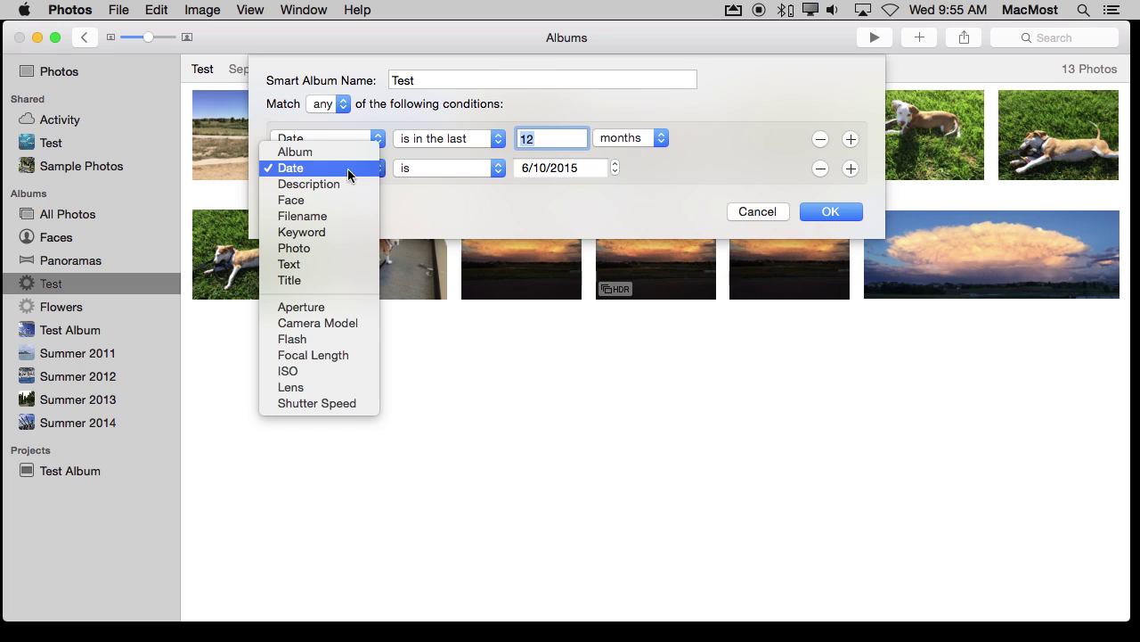
click(317, 322)
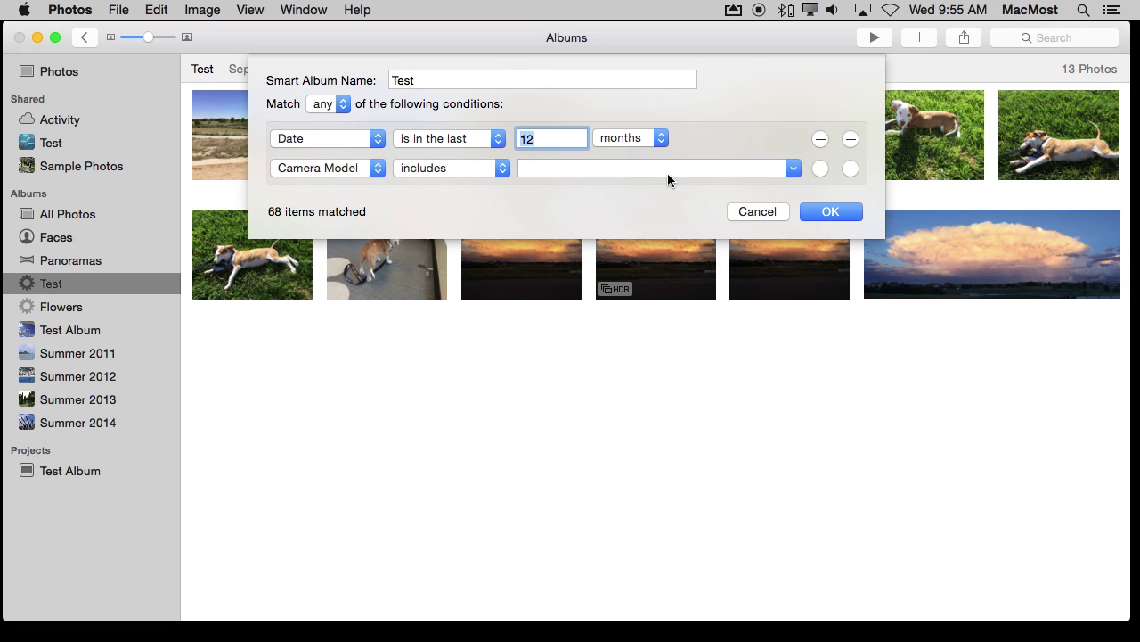
click(793, 168)
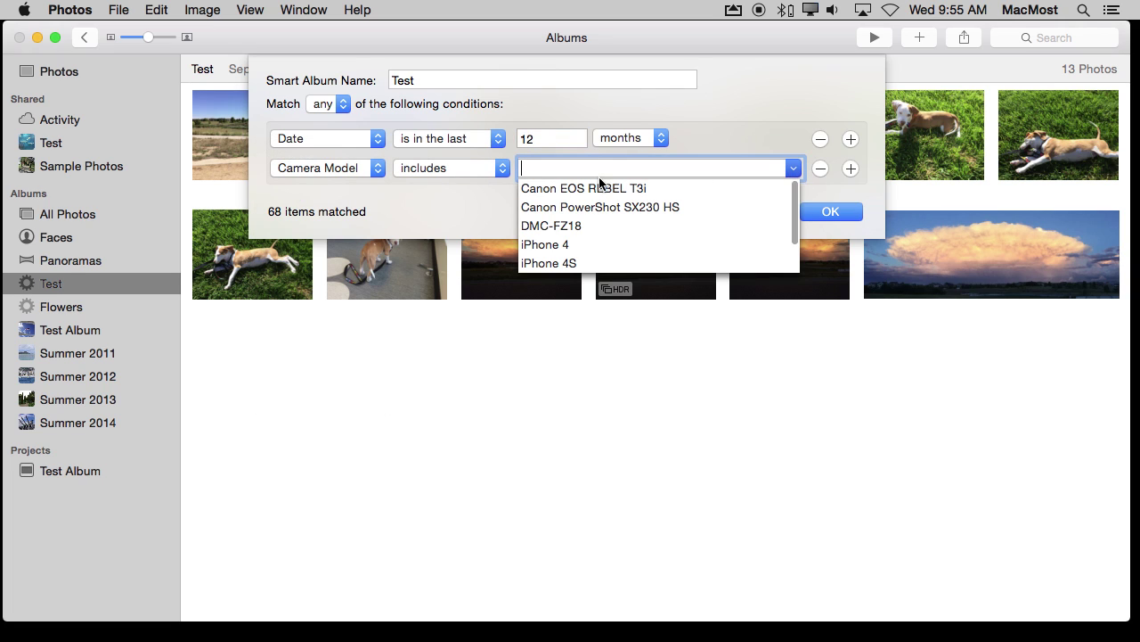
click(562, 190)
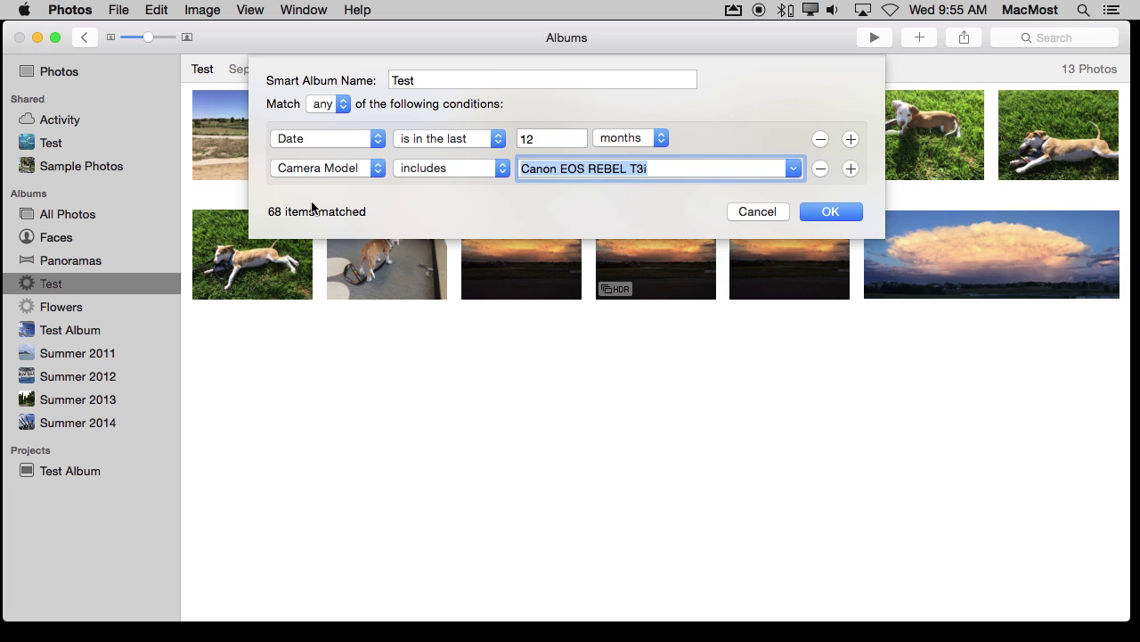
click(814, 213)
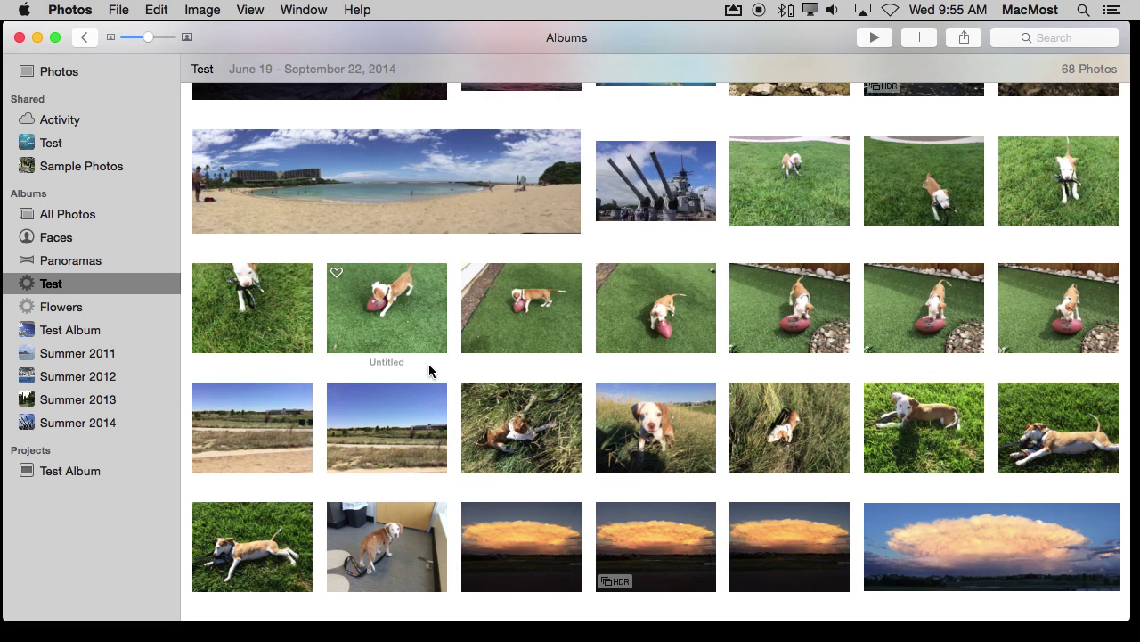
right_click(72, 283)
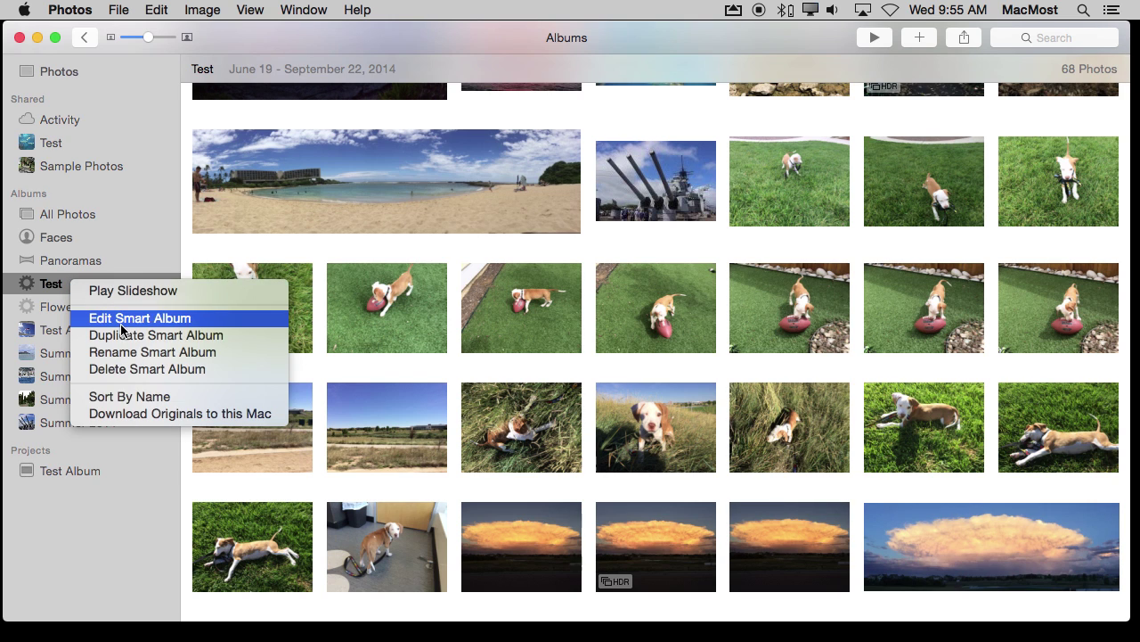
Step: Make the Test album match all conditions instead of any, and save it
click(120, 324)
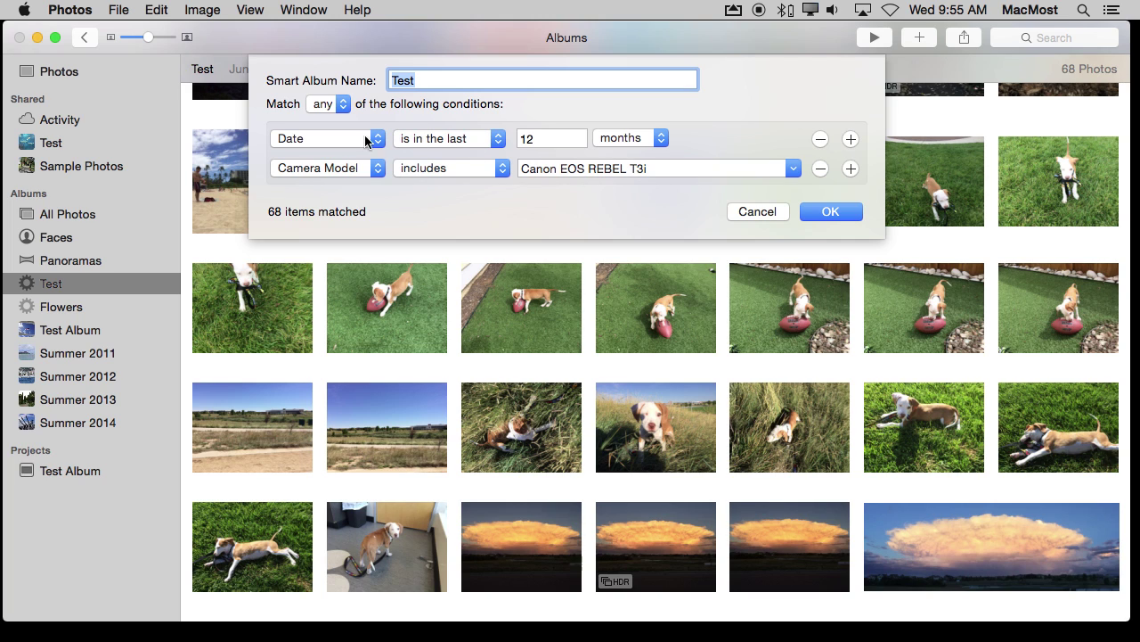
click(332, 109)
click(334, 120)
click(819, 214)
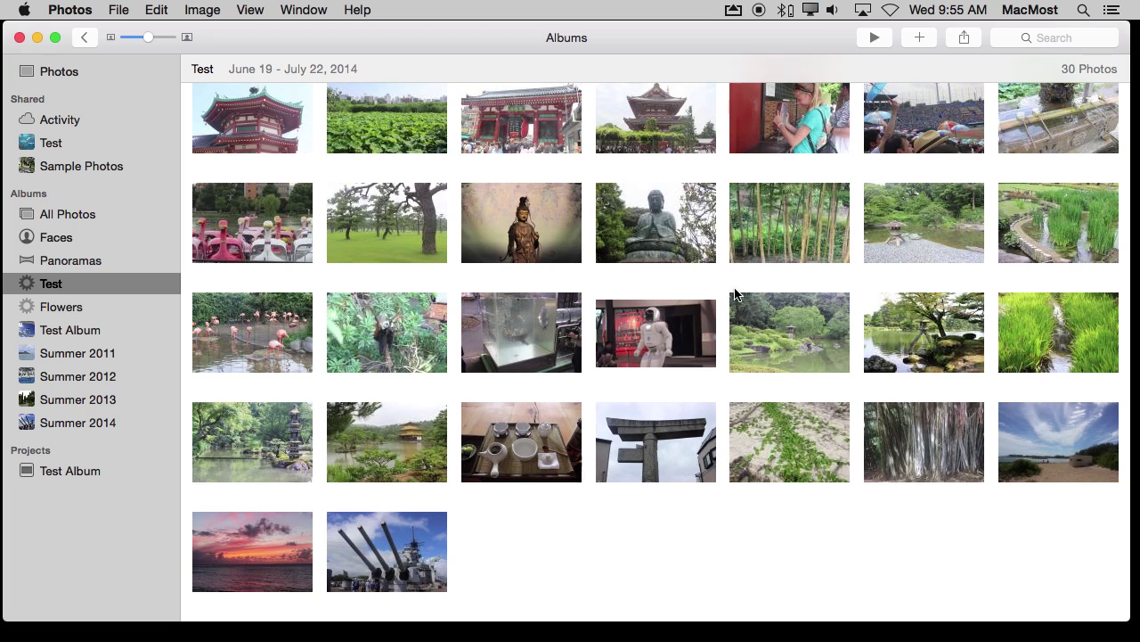
mouse_move(387, 222)
right_click(67, 286)
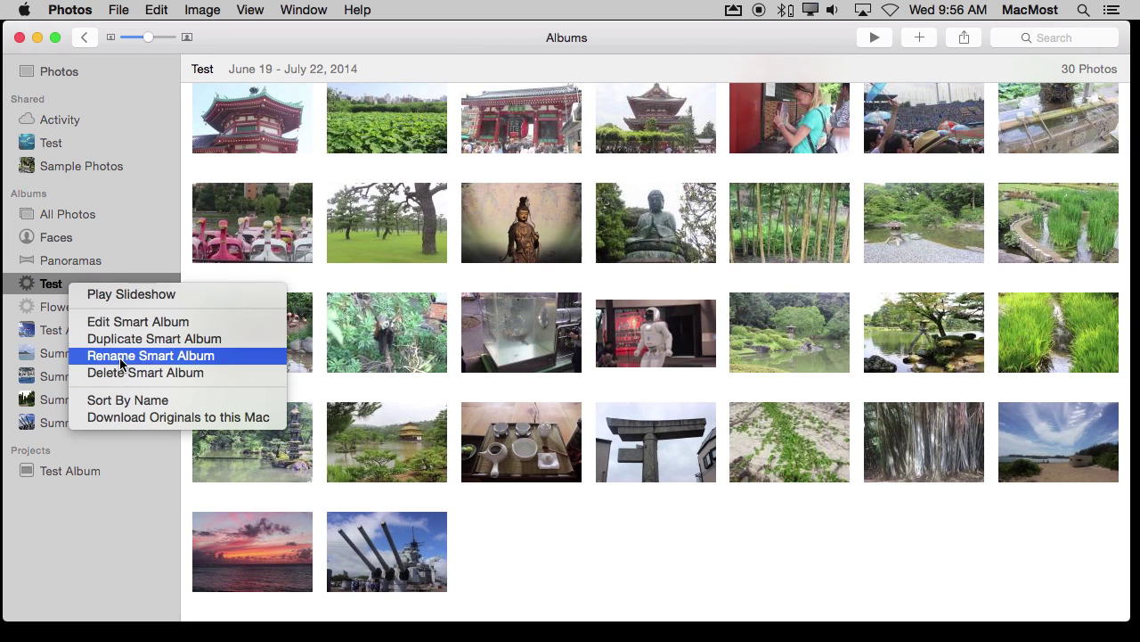
Step: Replace the album's conditions with a single Keyword is Hawaii rule and save it
click(123, 322)
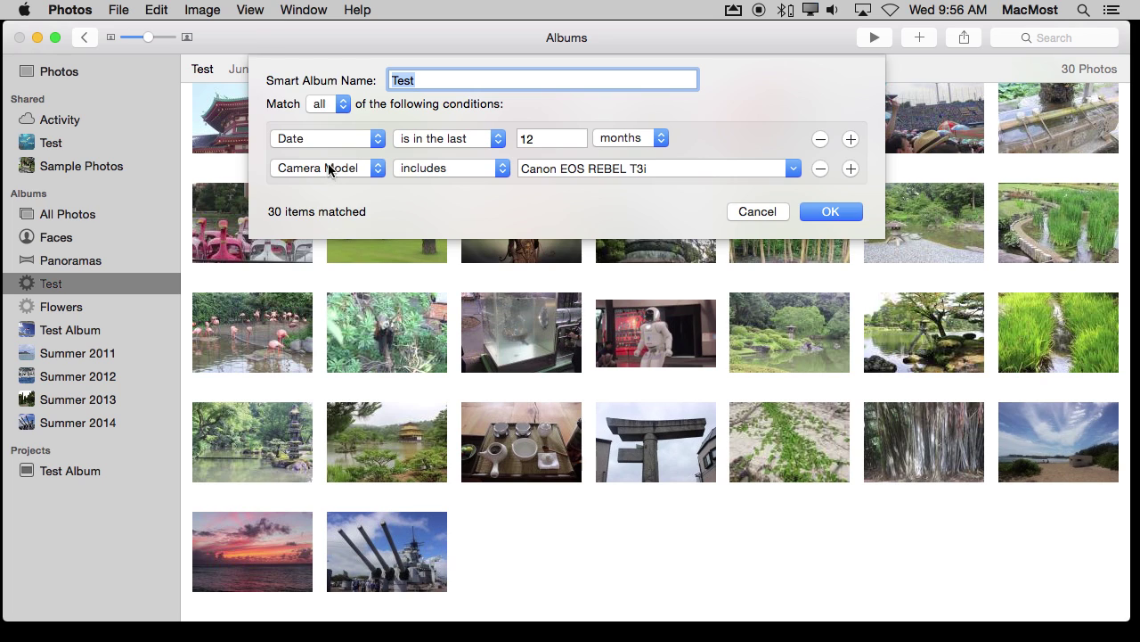
click(328, 168)
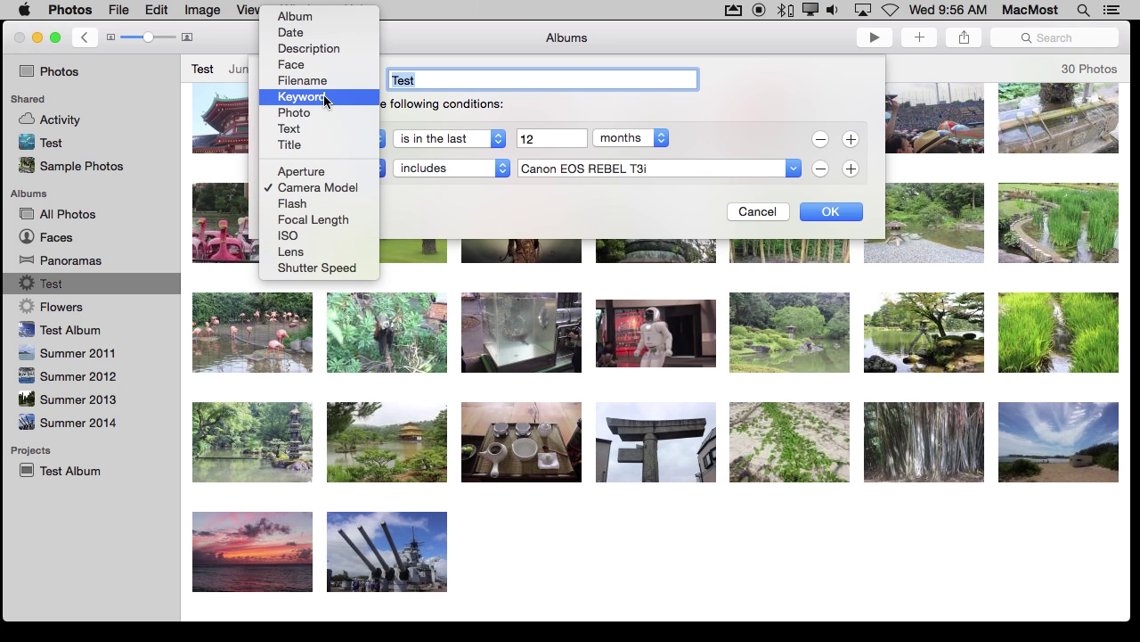
click(324, 100)
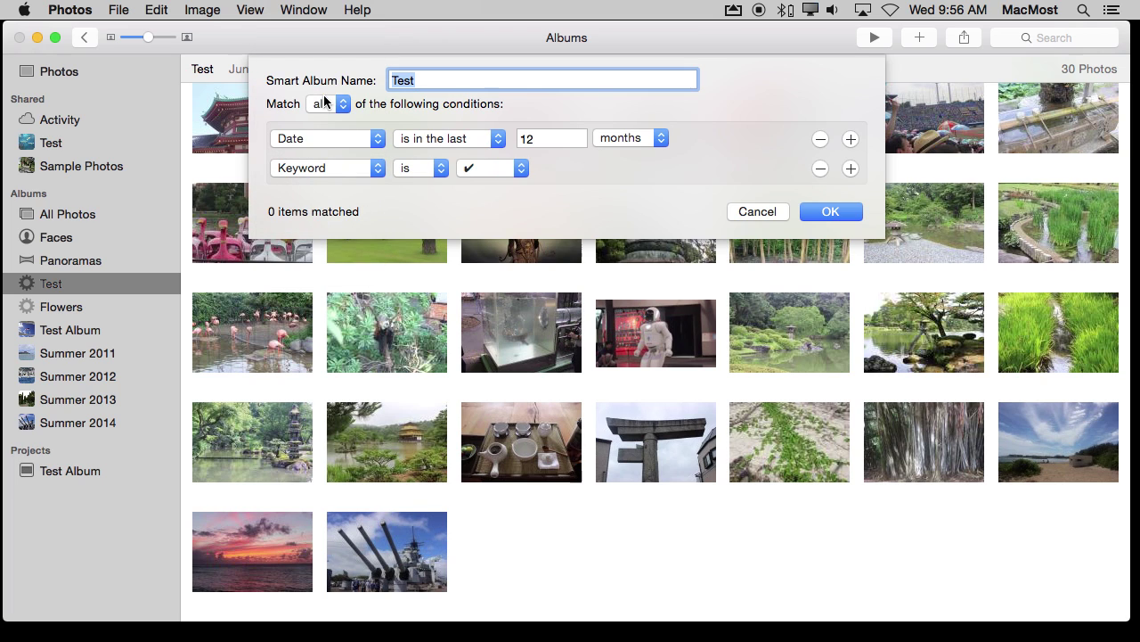
click(820, 139)
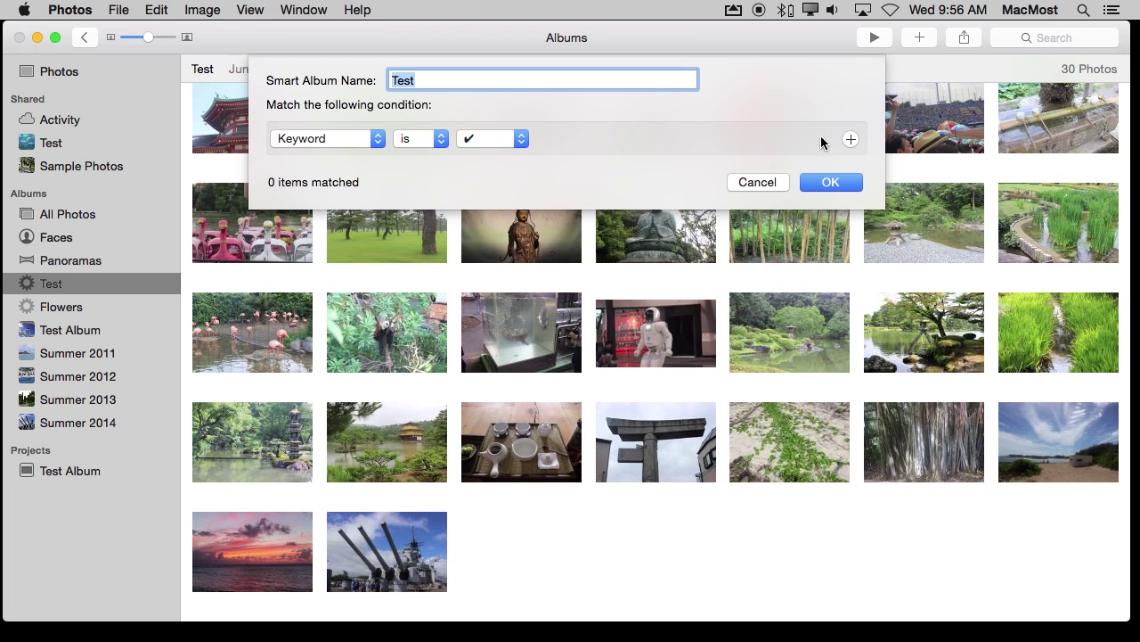
click(490, 141)
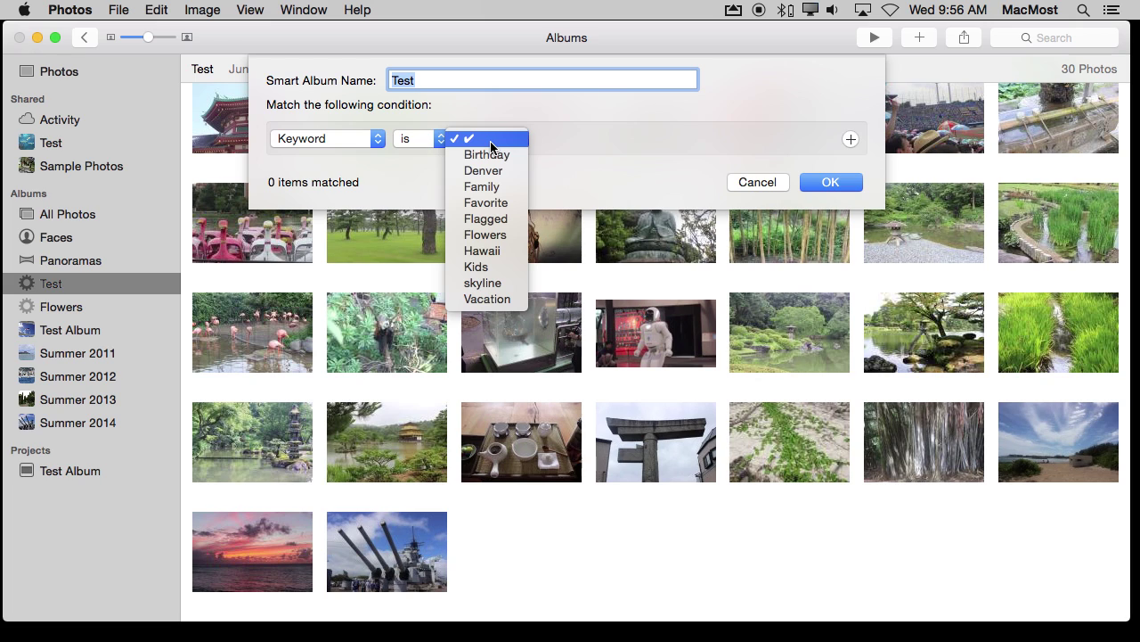
click(495, 250)
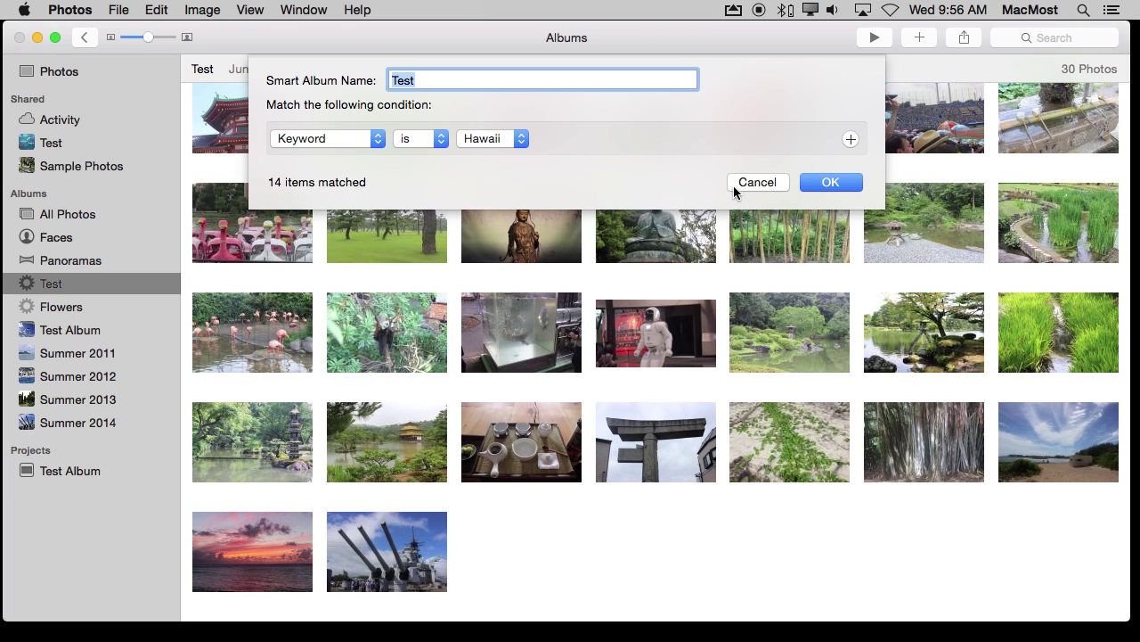
click(826, 182)
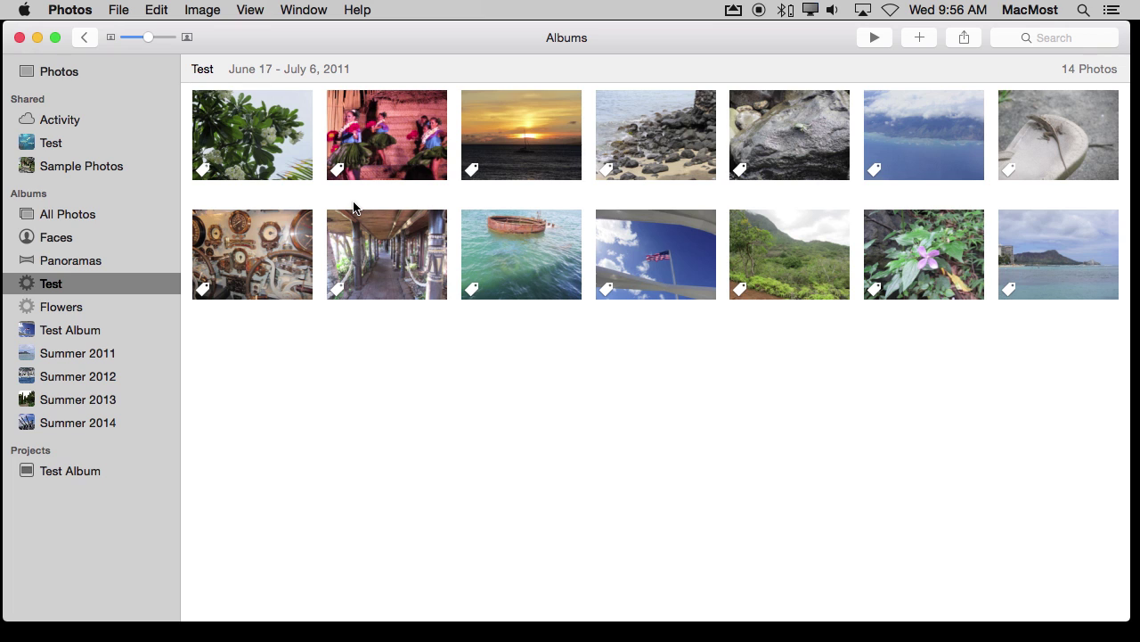
right_click(49, 285)
Step: Rename the smart album to 'Hawaii'
click(72, 316)
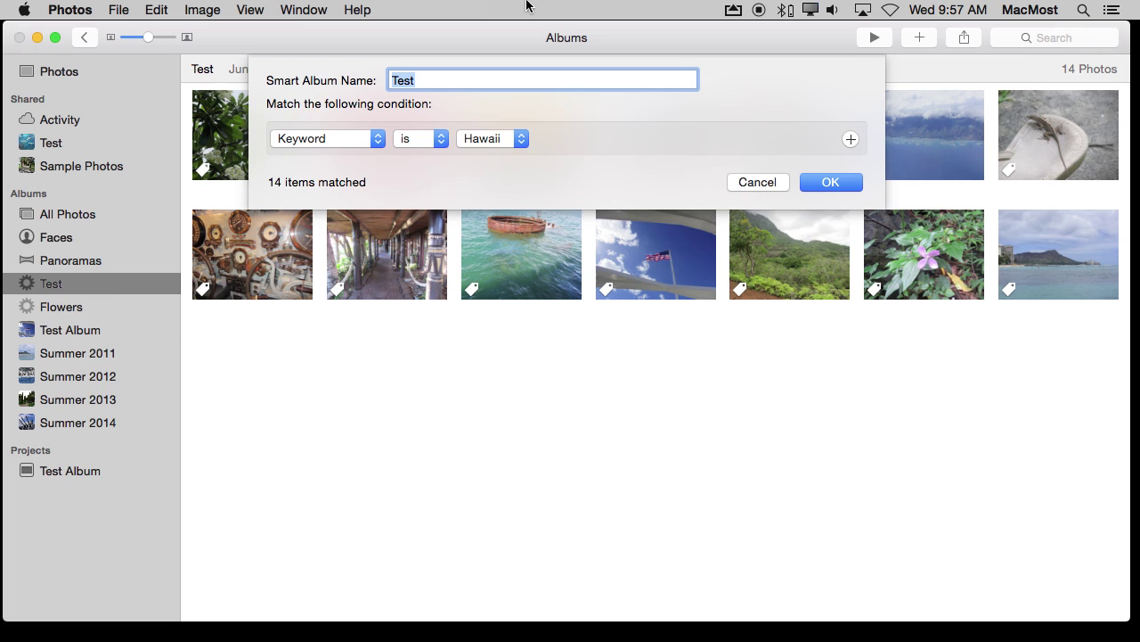
text(Hawaii)
key(Return)
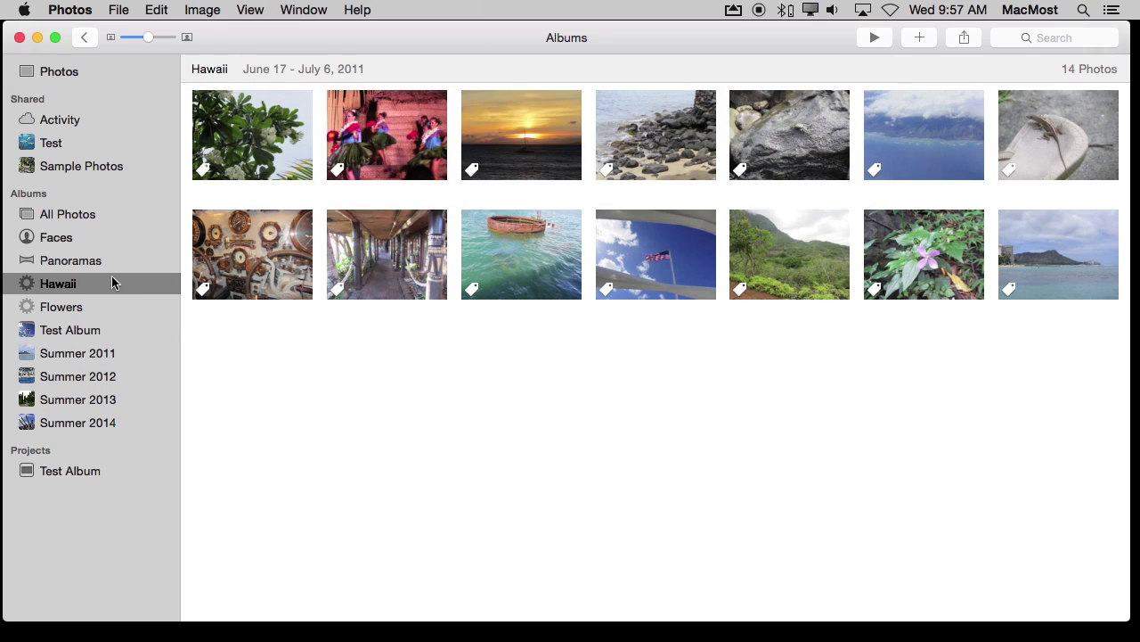
Step: Open the Summer 2014 album and scroll to its last rows
click(77, 77)
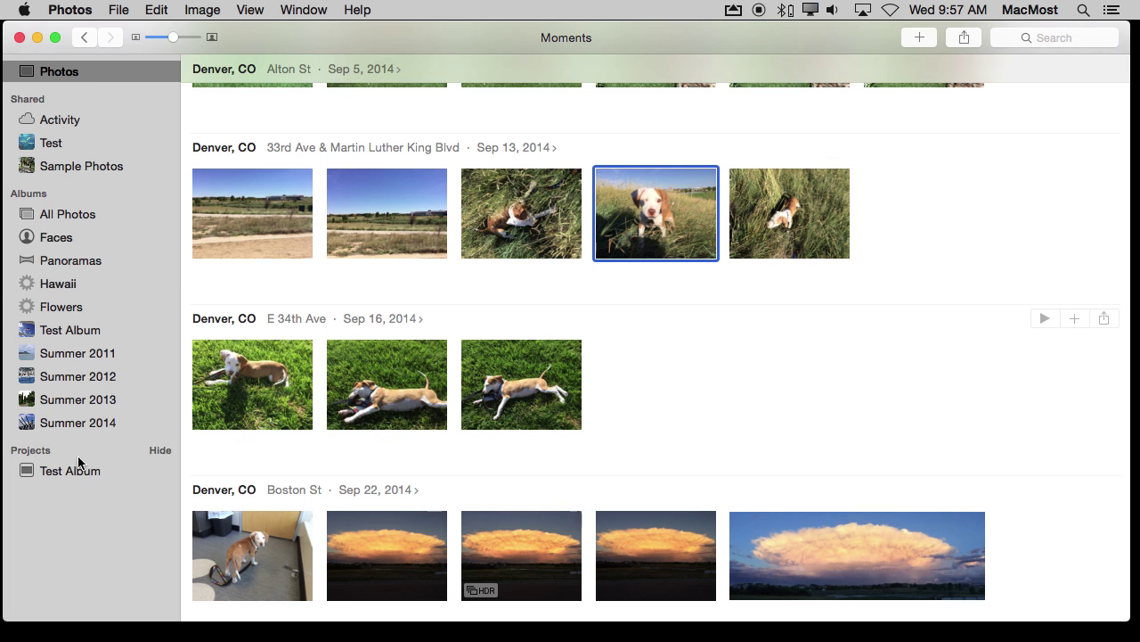
click(66, 425)
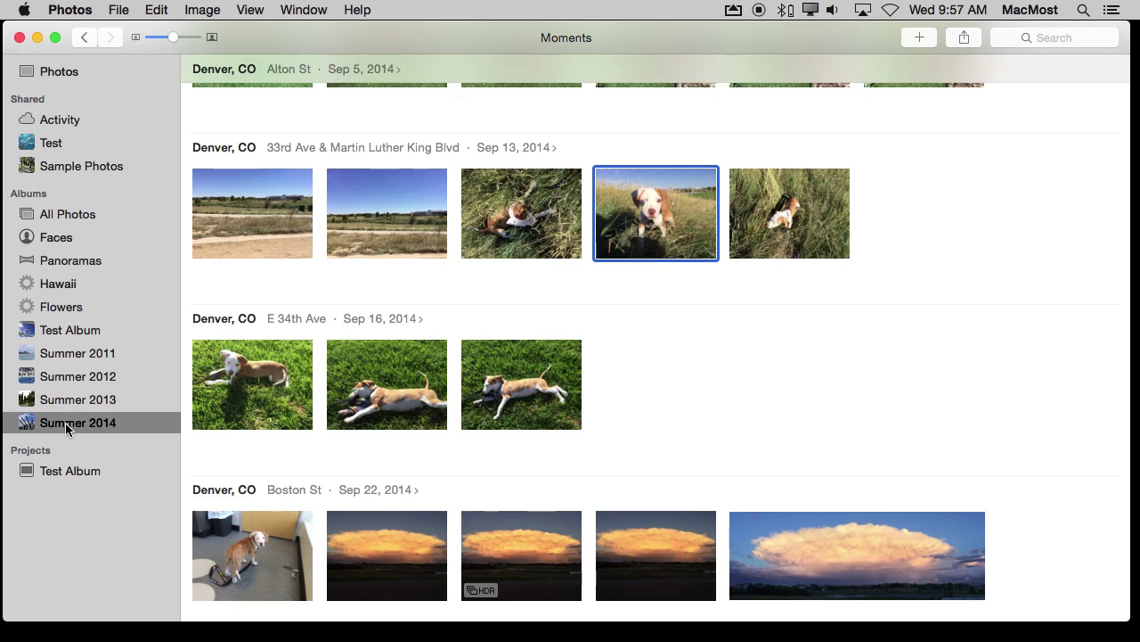
scroll(518, 291, down, 2)
scroll(518, 294, down, 10)
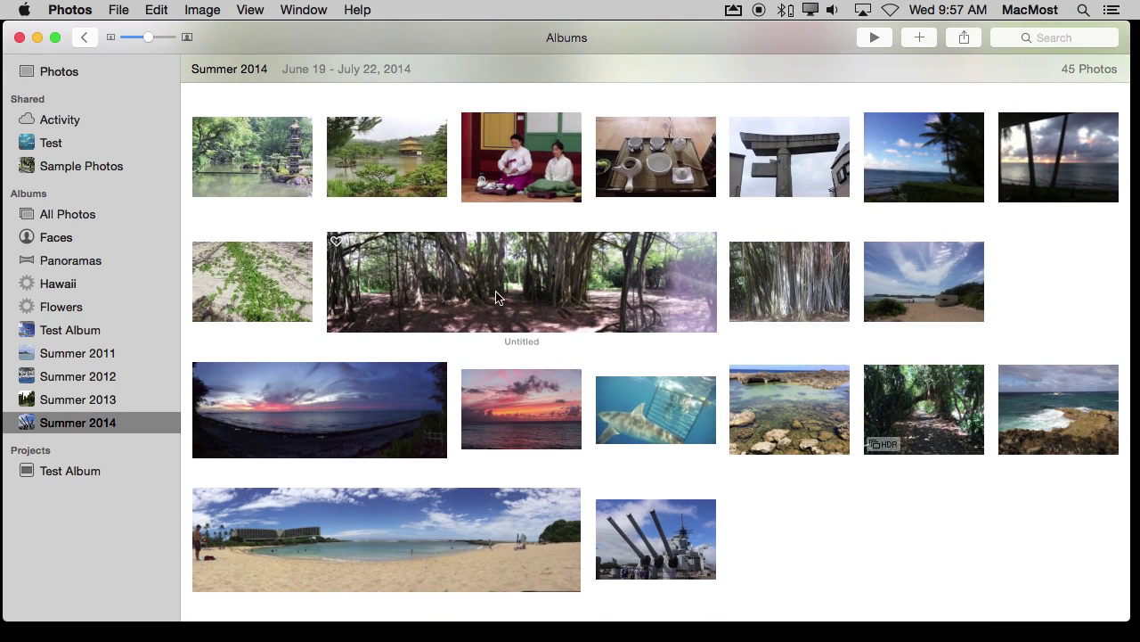
Step: Tag the banyan-tree panorama with the keyword Hawaii, then return to the Hawaii album
click(451, 290)
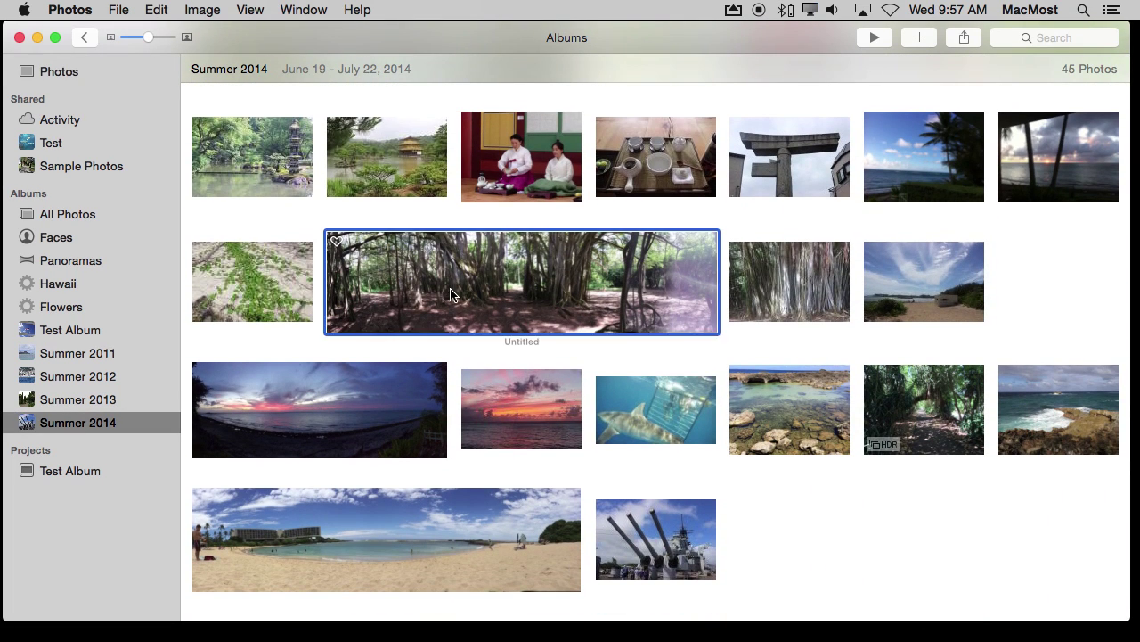
right_click(638, 300)
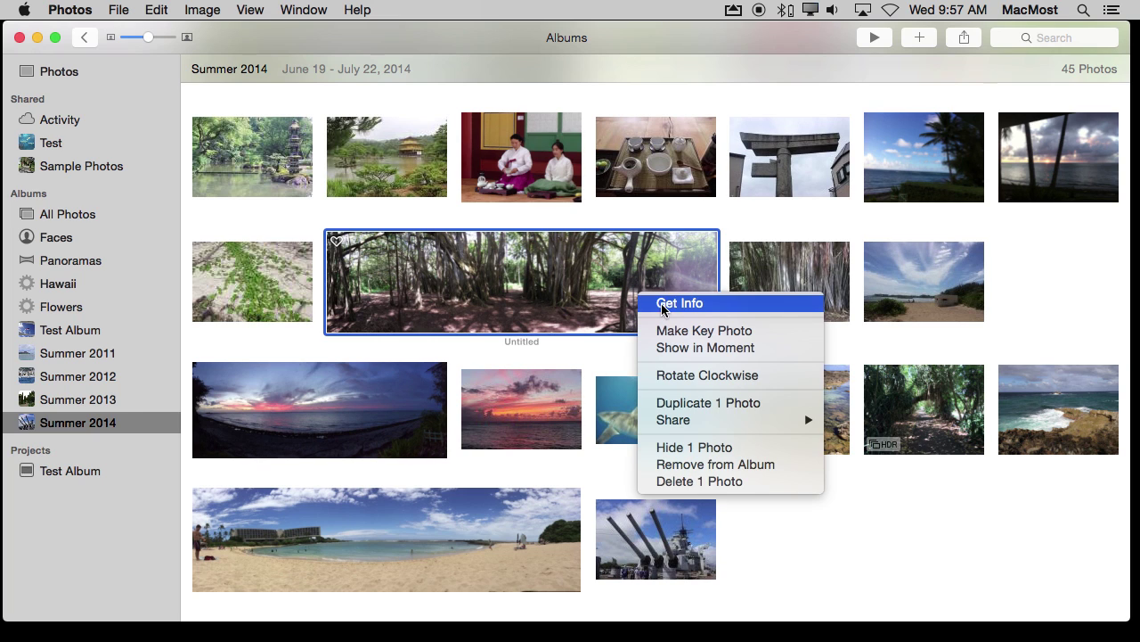
click(664, 305)
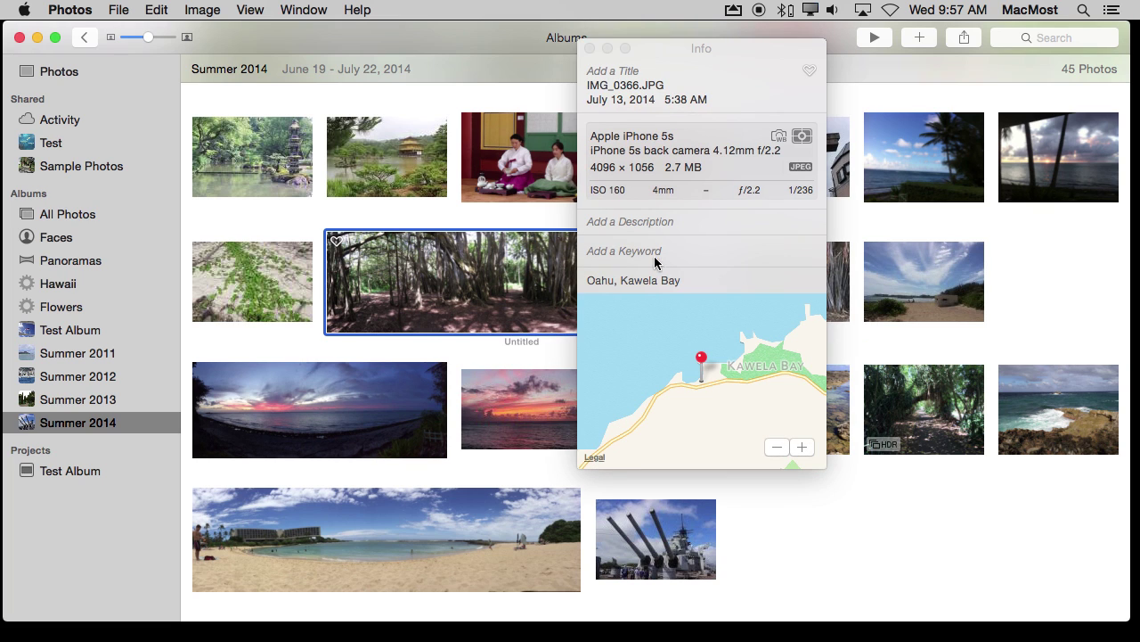
click(646, 249)
text(Haw)
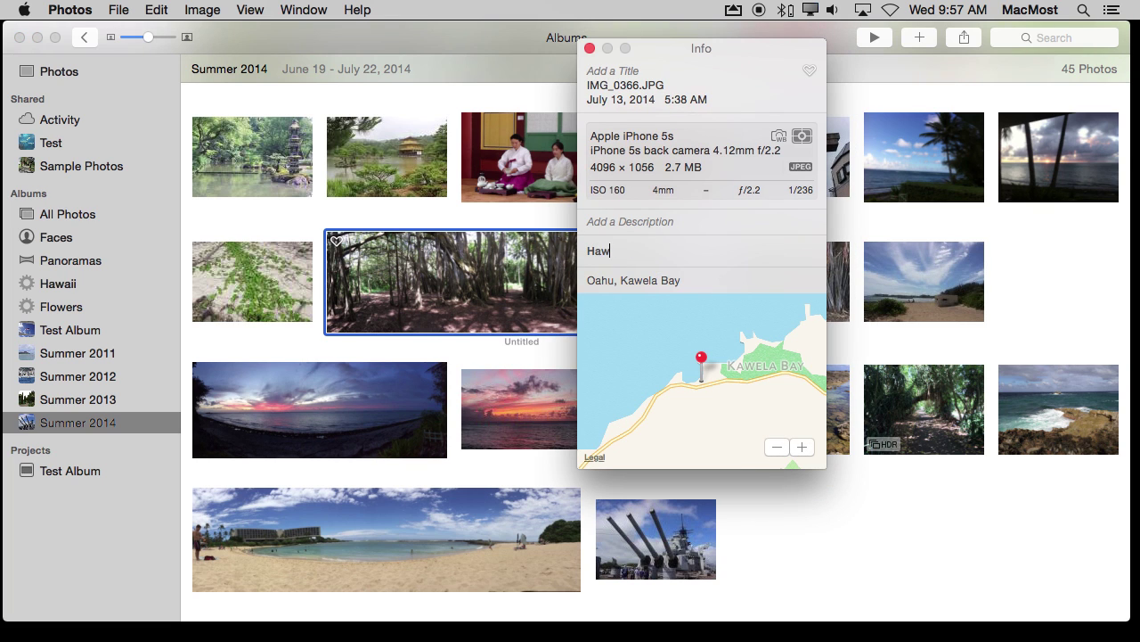
text(aii)
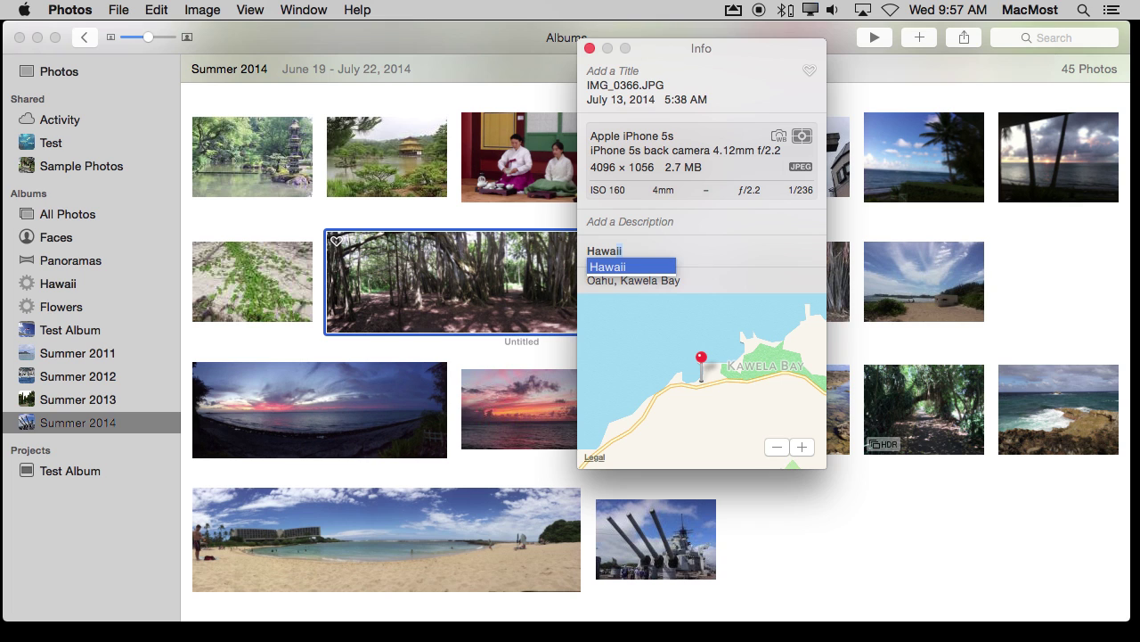
key(Return)
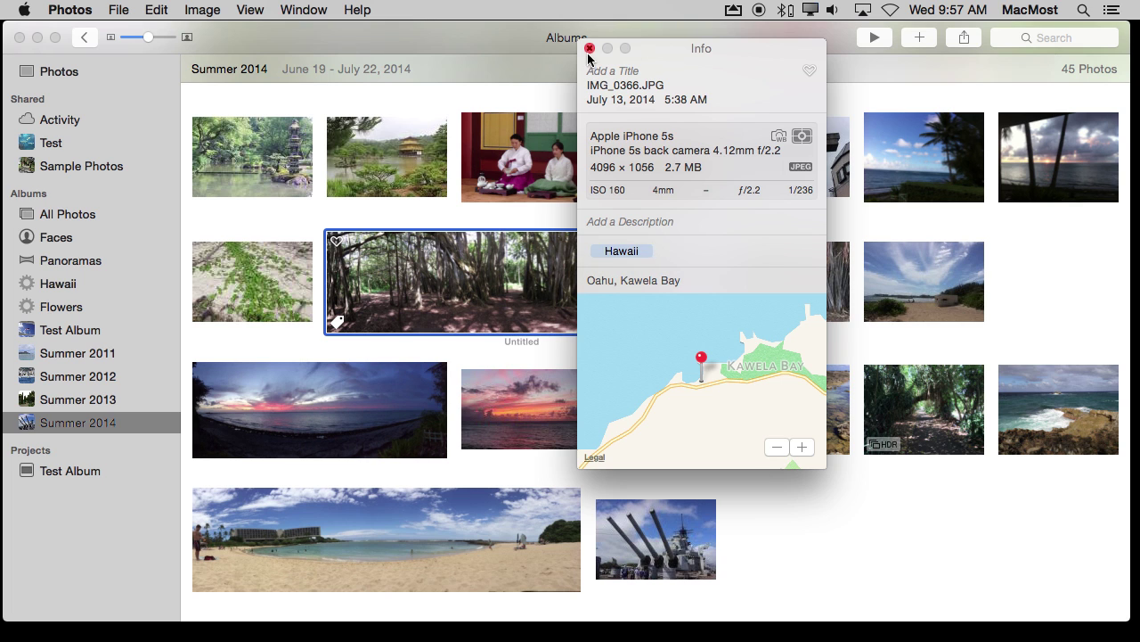
click(588, 48)
click(60, 283)
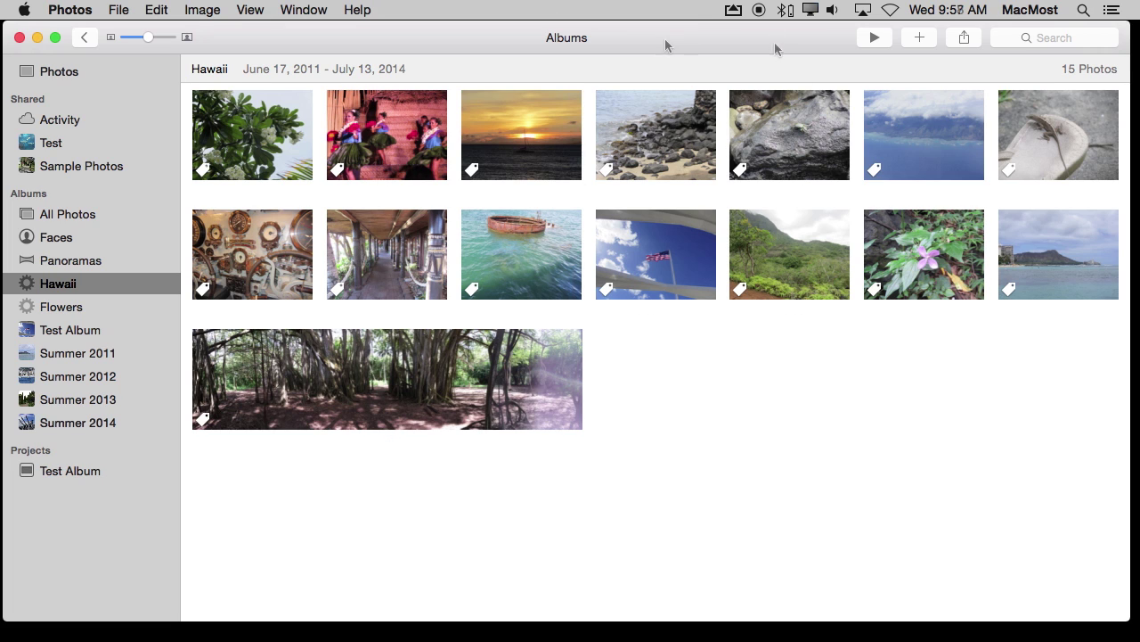
Step: Bring up the context menu for the Hawaii smart album in the sidebar
right_click(76, 287)
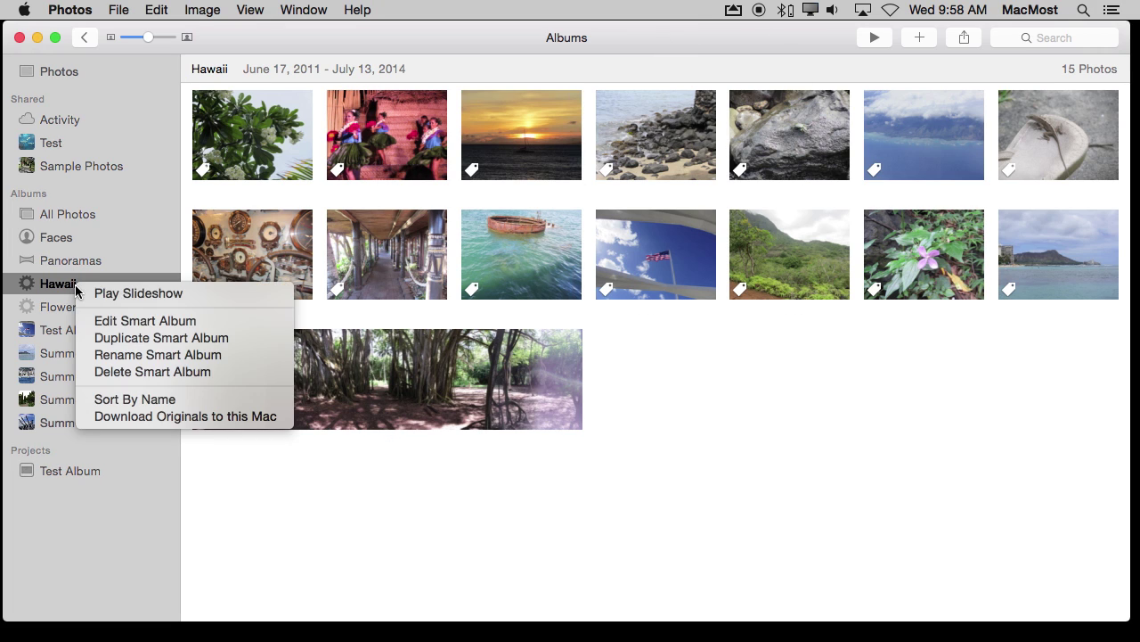
Step: Edit the Hawaii smart album's rule, trying Album as the field and previewing the is/is not options
click(111, 321)
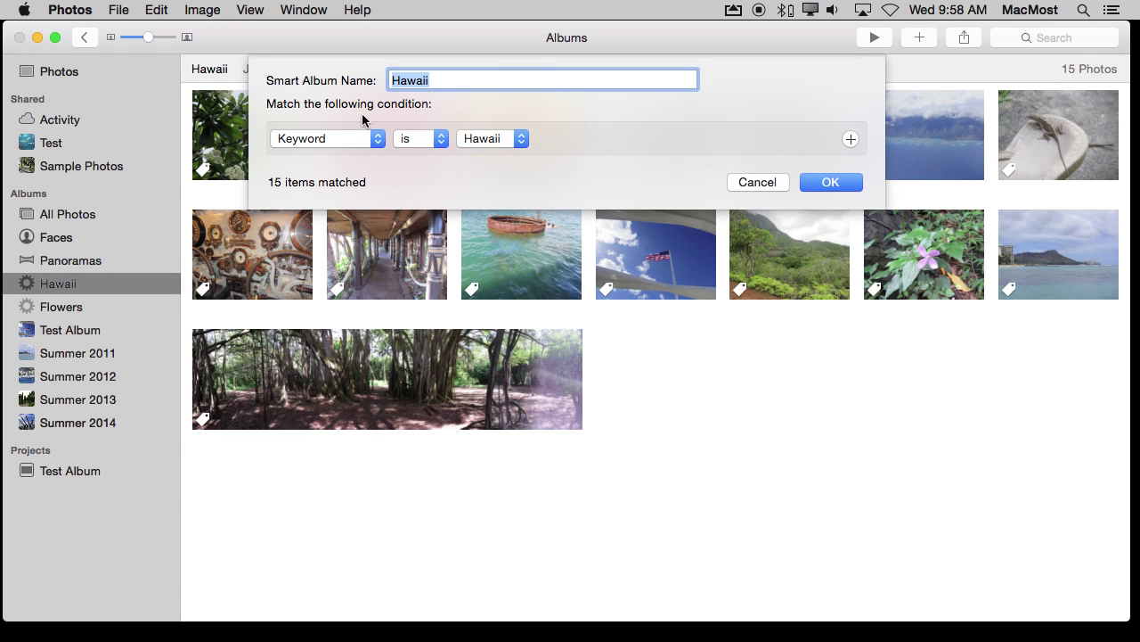
click(332, 139)
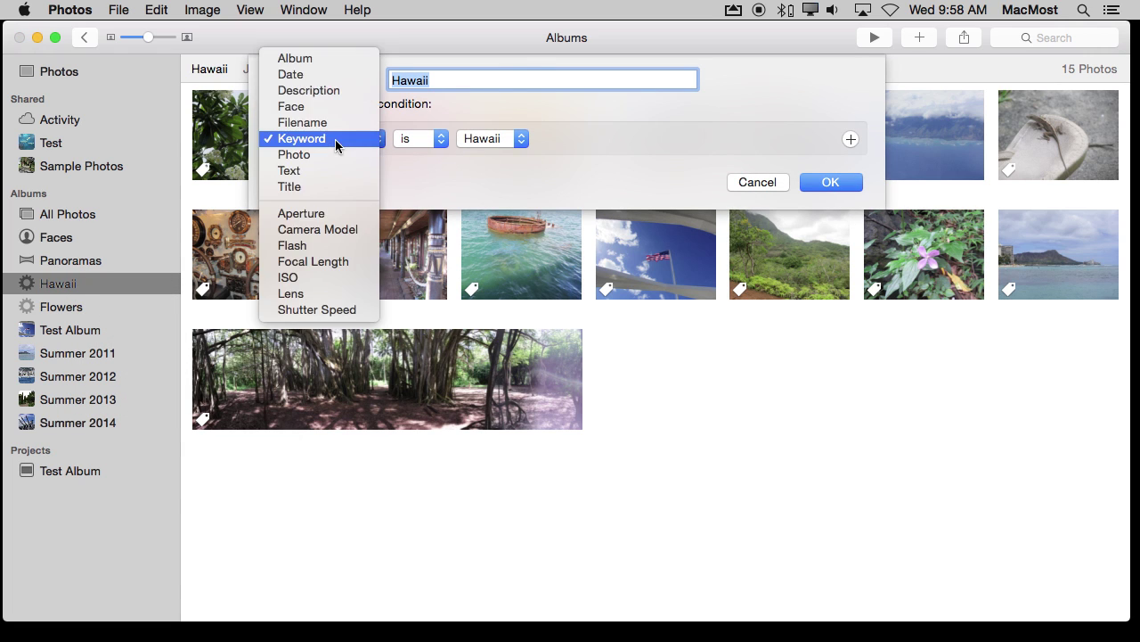
click(335, 59)
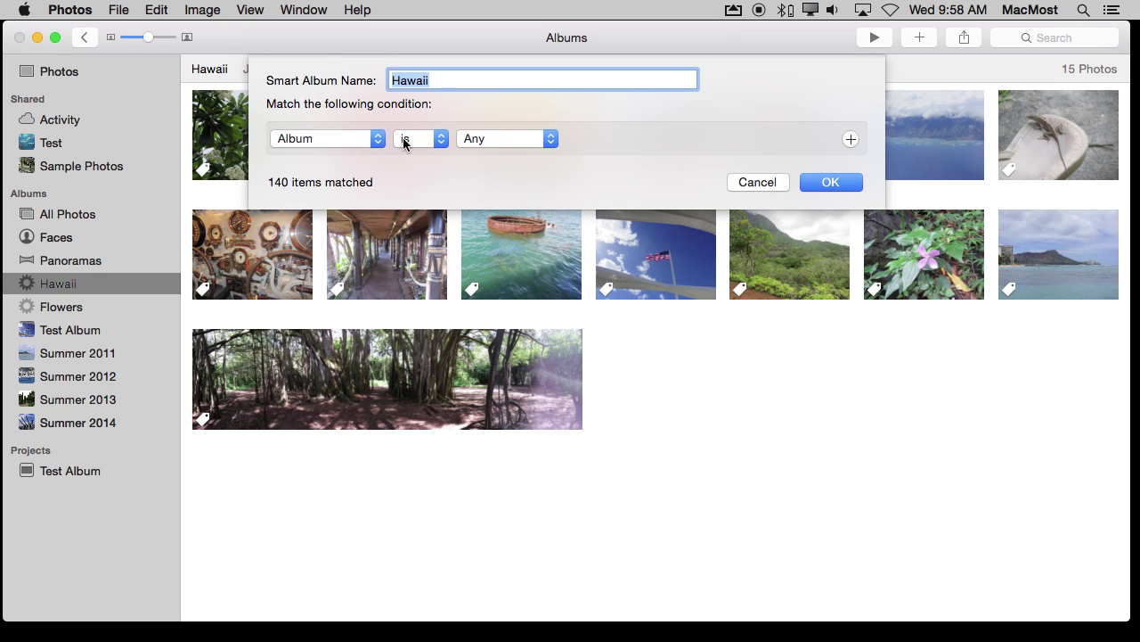
click(482, 141)
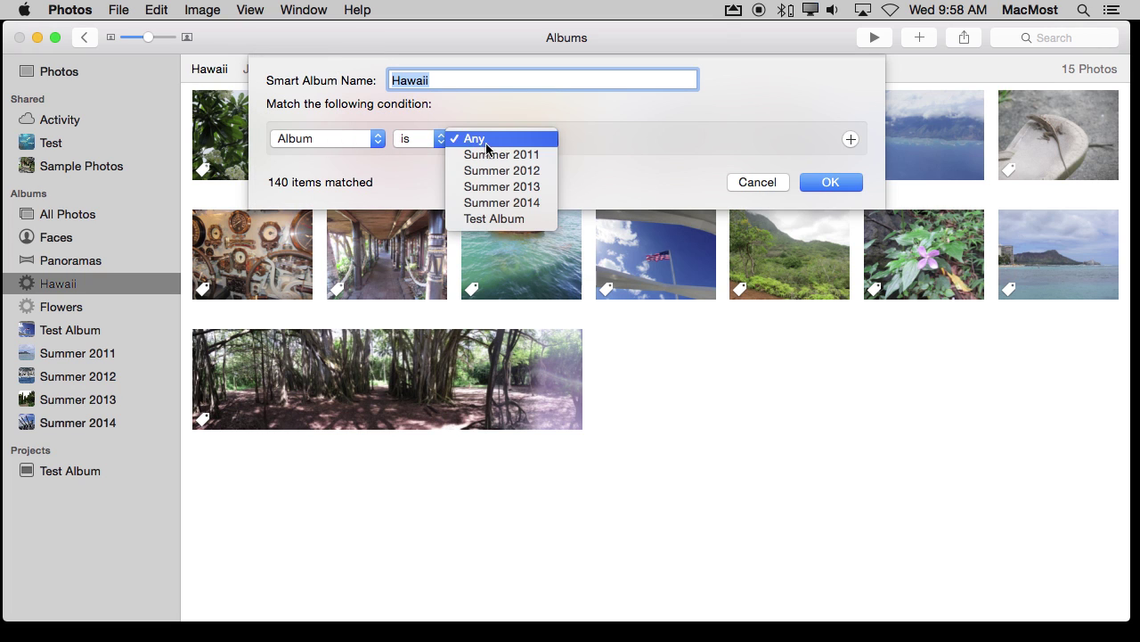
click(439, 144)
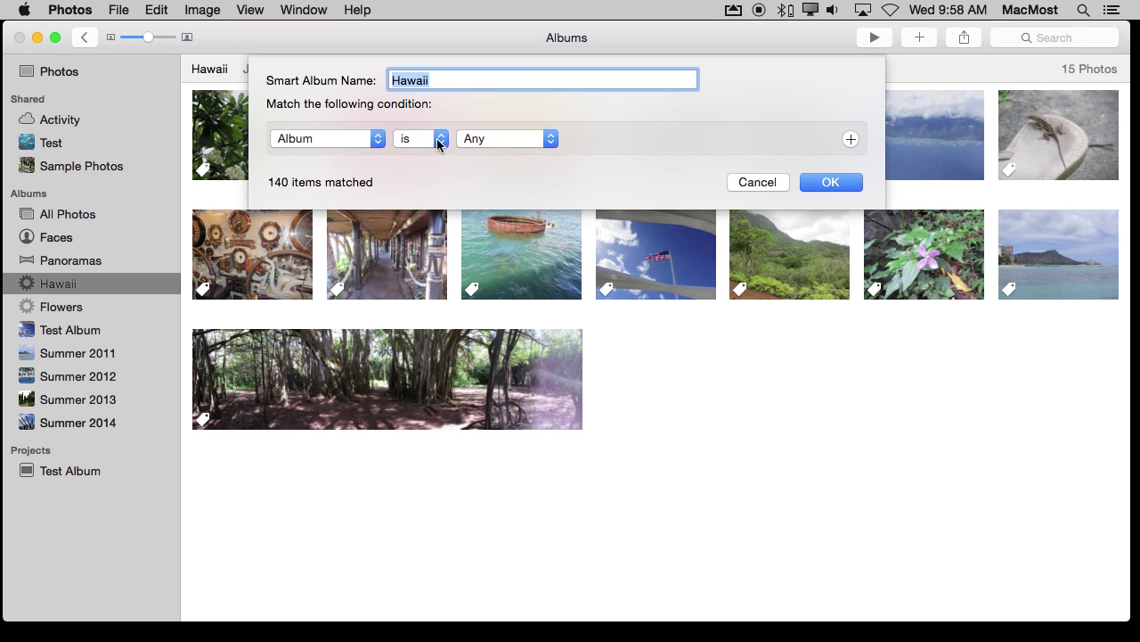
click(439, 144)
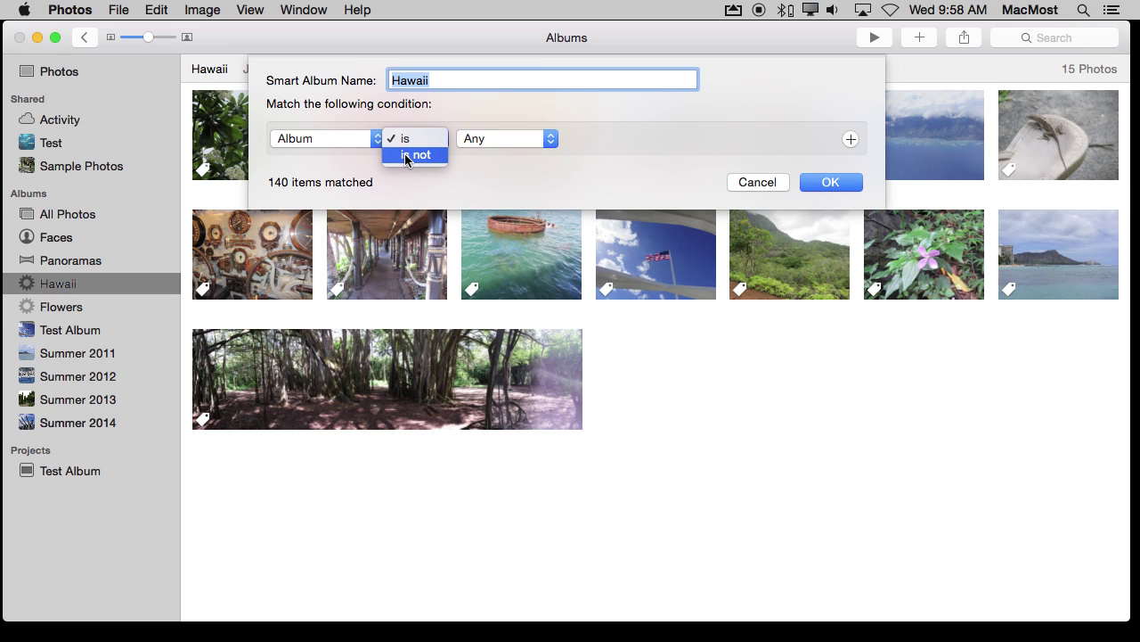
click(428, 139)
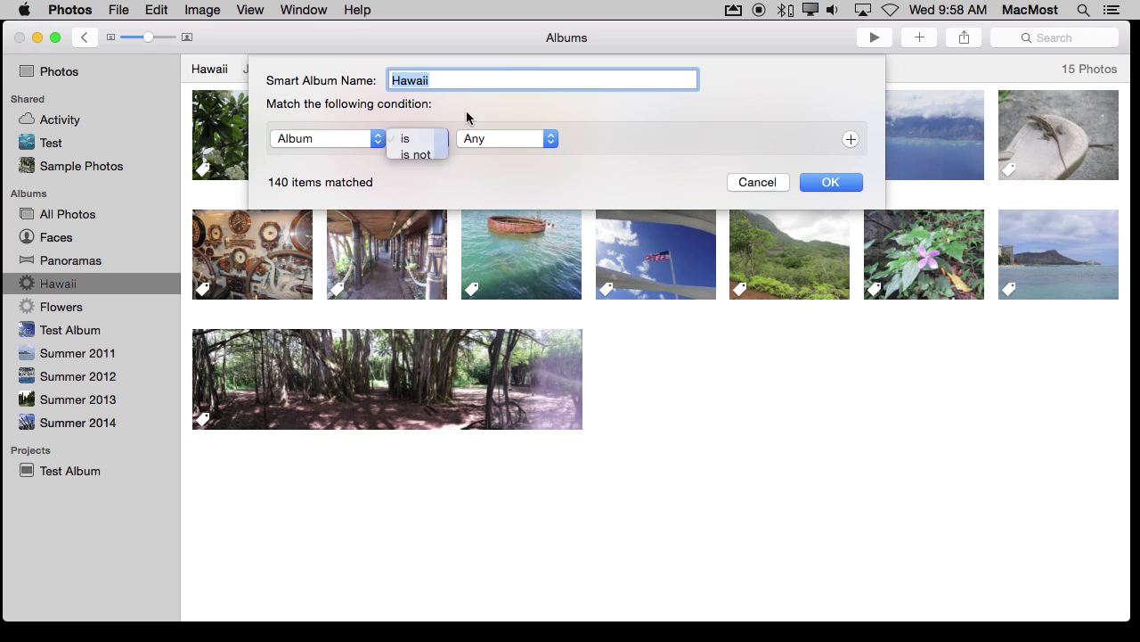
Step: Change the condition field to Face and review the named faces it can match
click(313, 146)
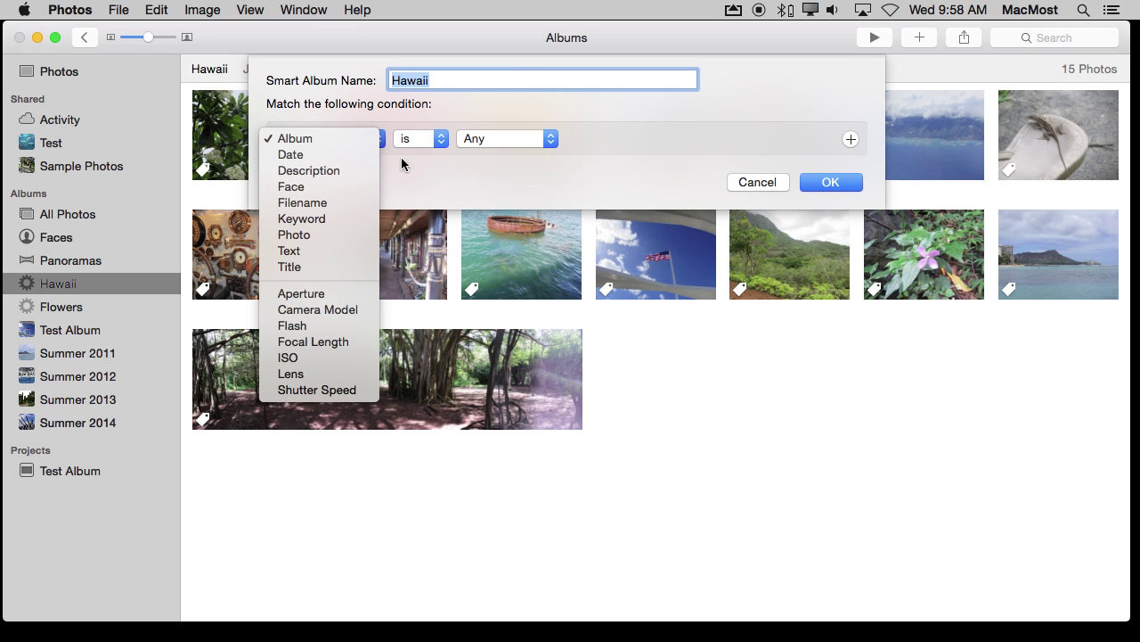
click(347, 186)
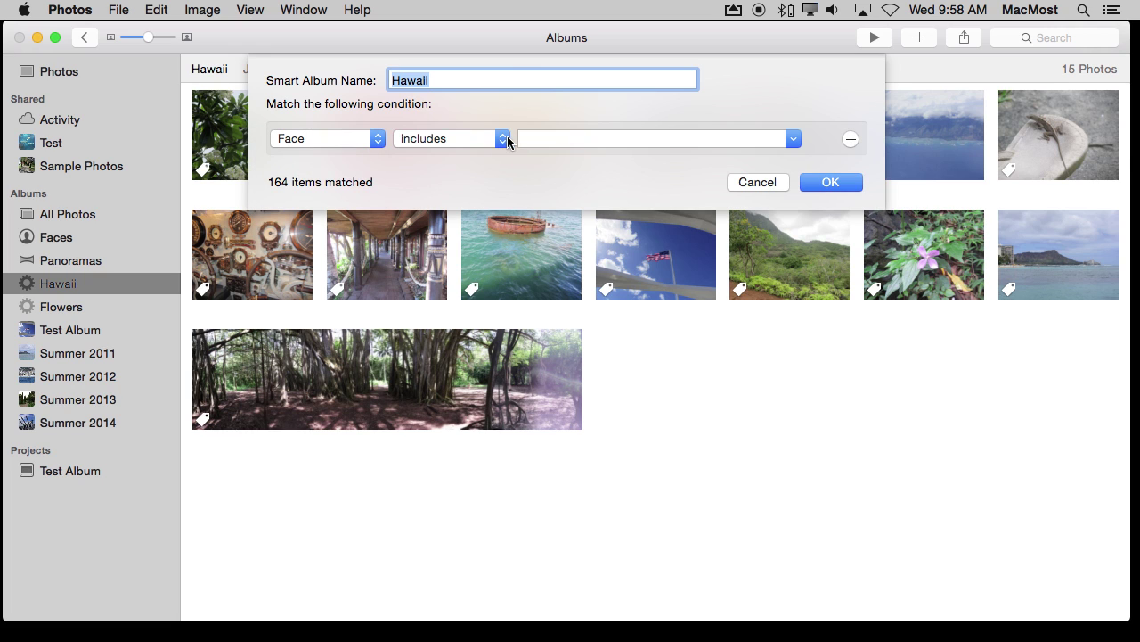
click(793, 139)
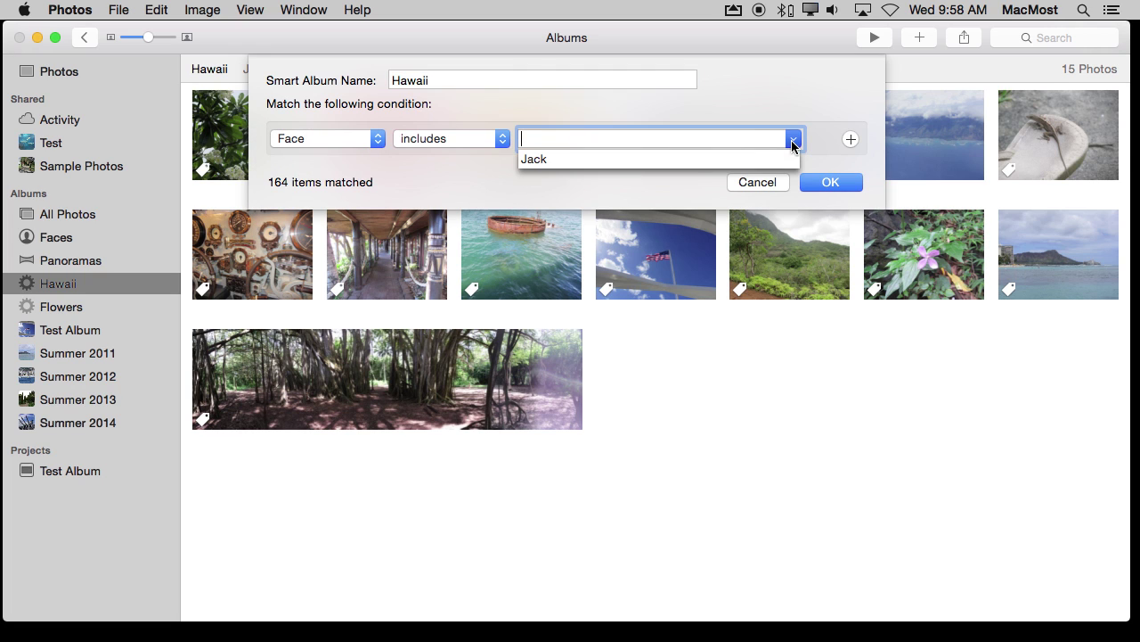
click(298, 135)
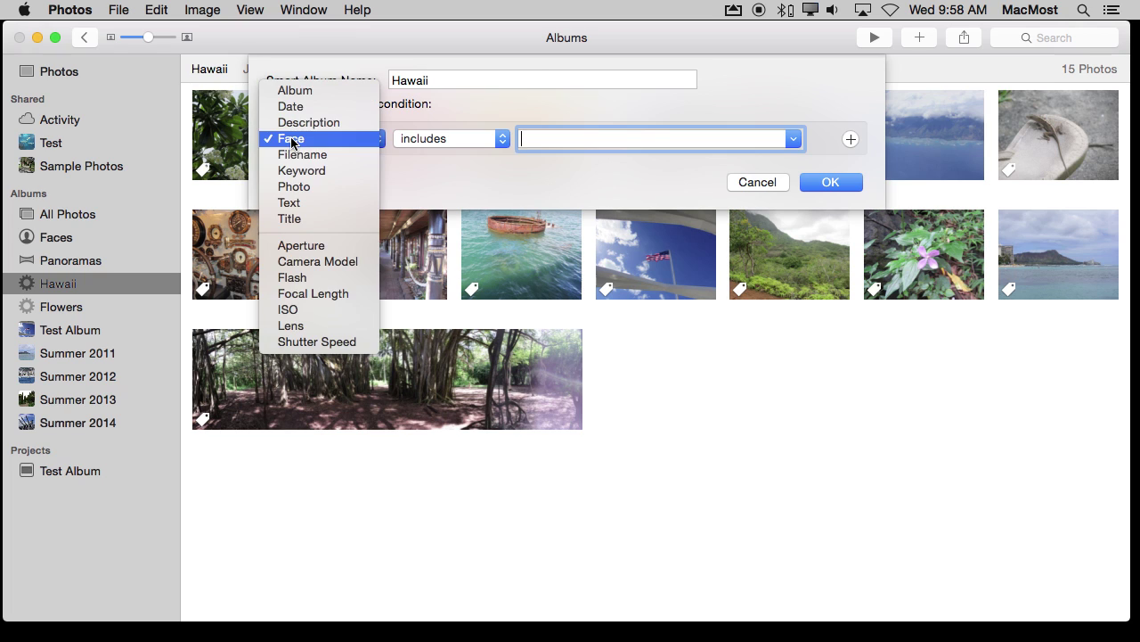
Step: Set the condition to Photo is tagged with GPS
click(294, 186)
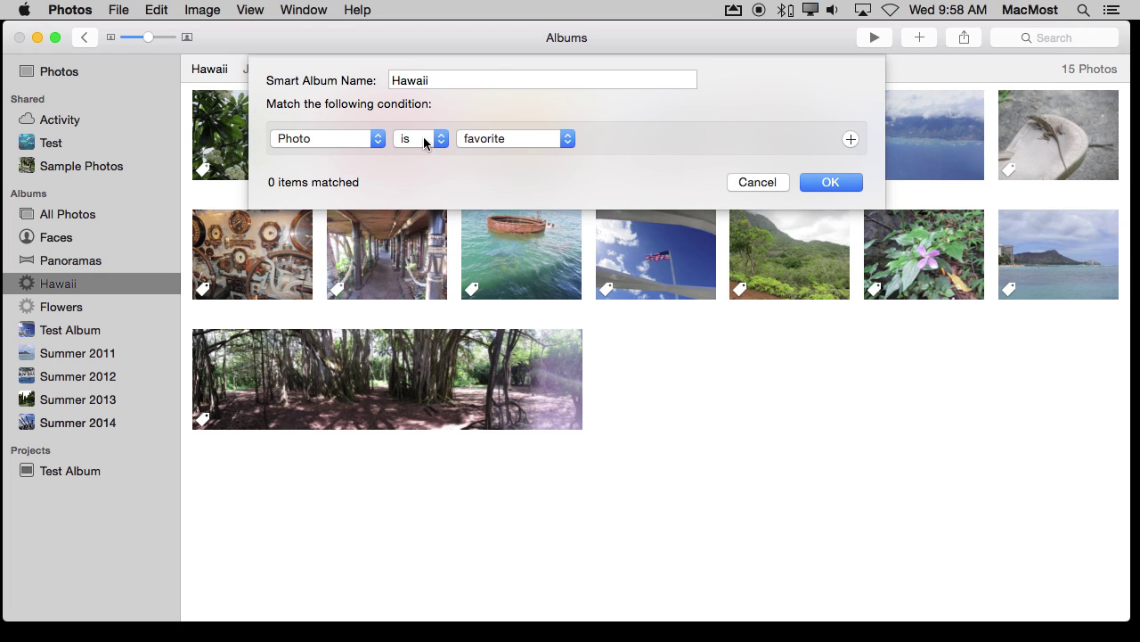
click(514, 138)
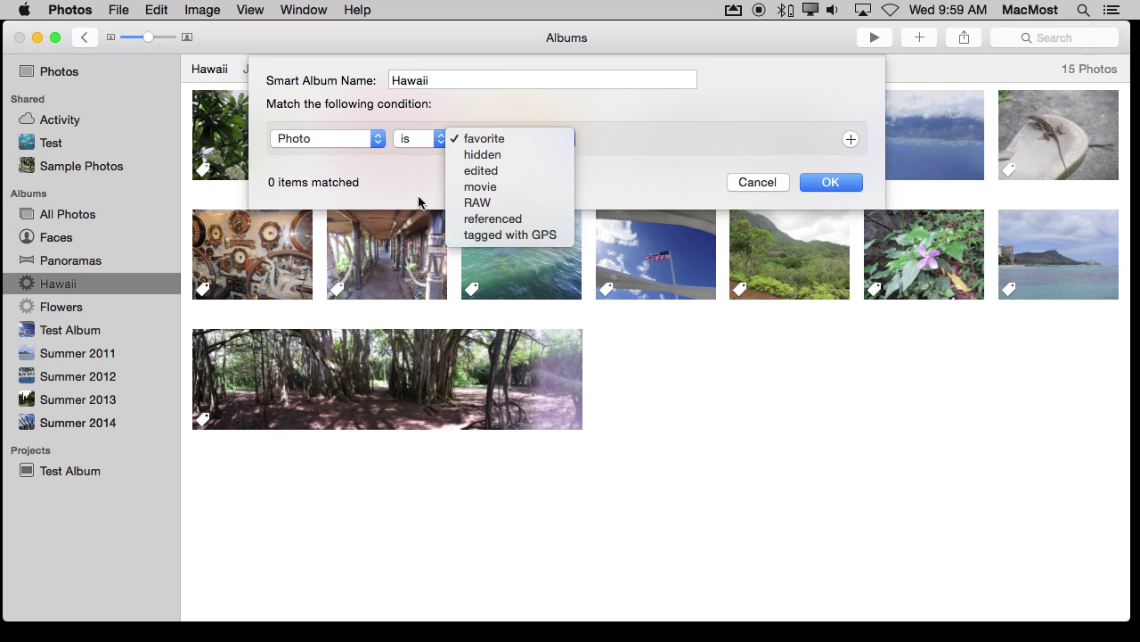
click(481, 235)
Step: Switch the comparison to 'is not', matching 90 items, leaving the field unchanged
click(437, 138)
click(418, 157)
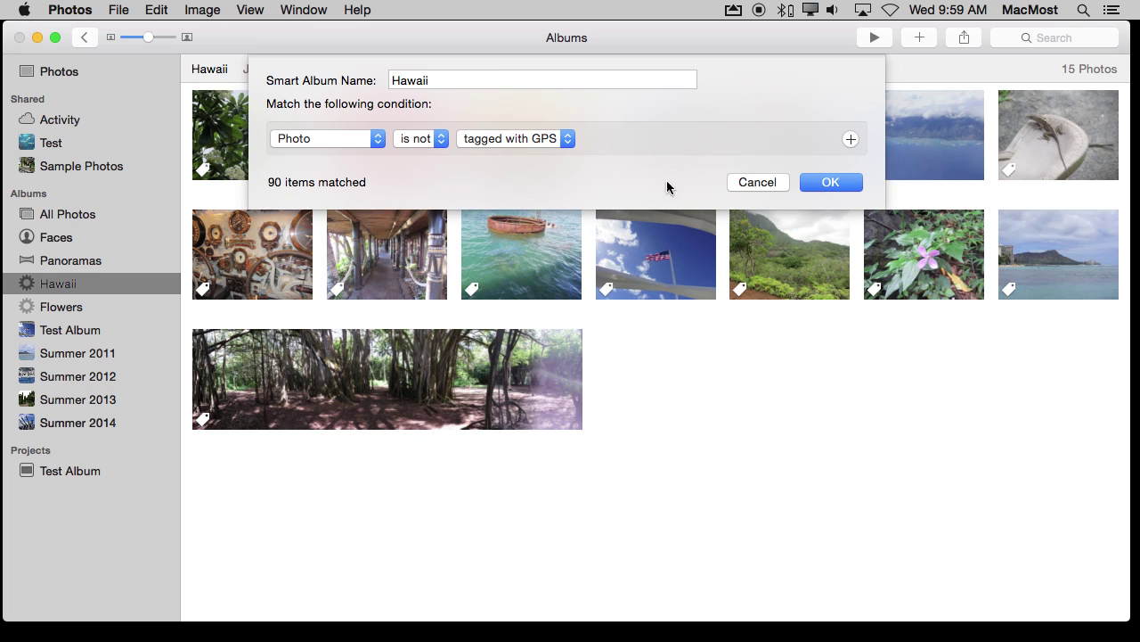
click(326, 138)
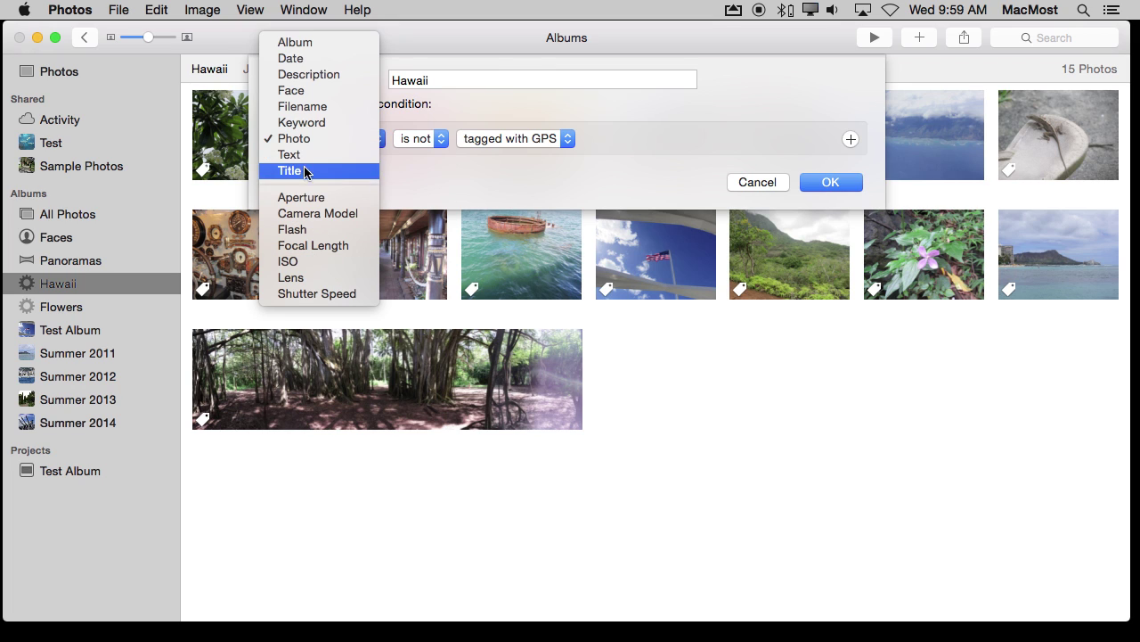
click(440, 157)
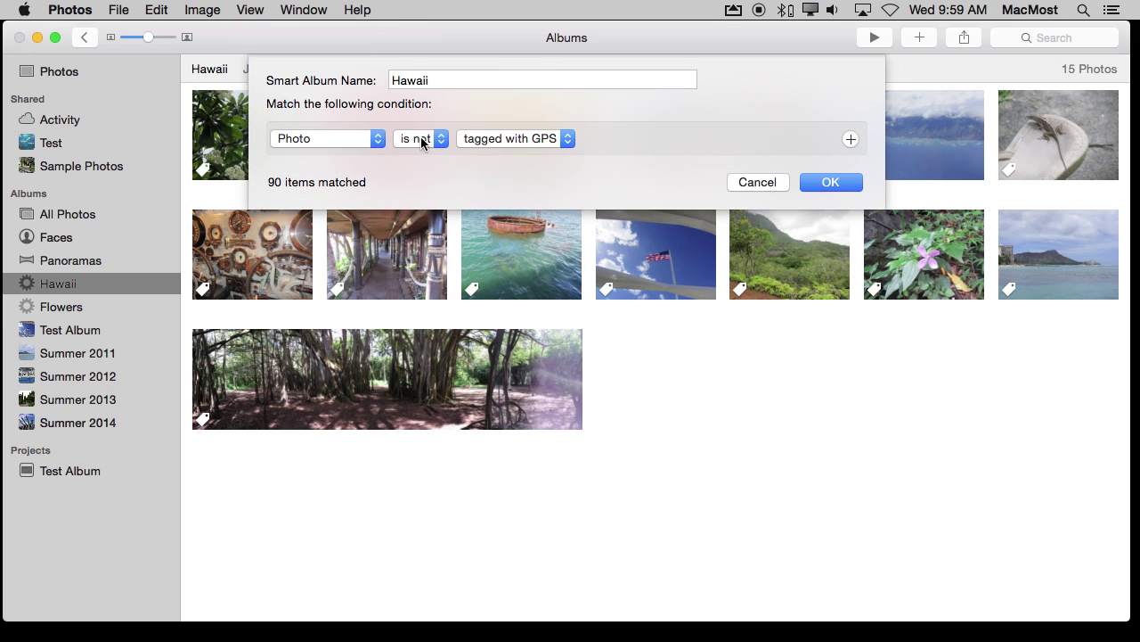